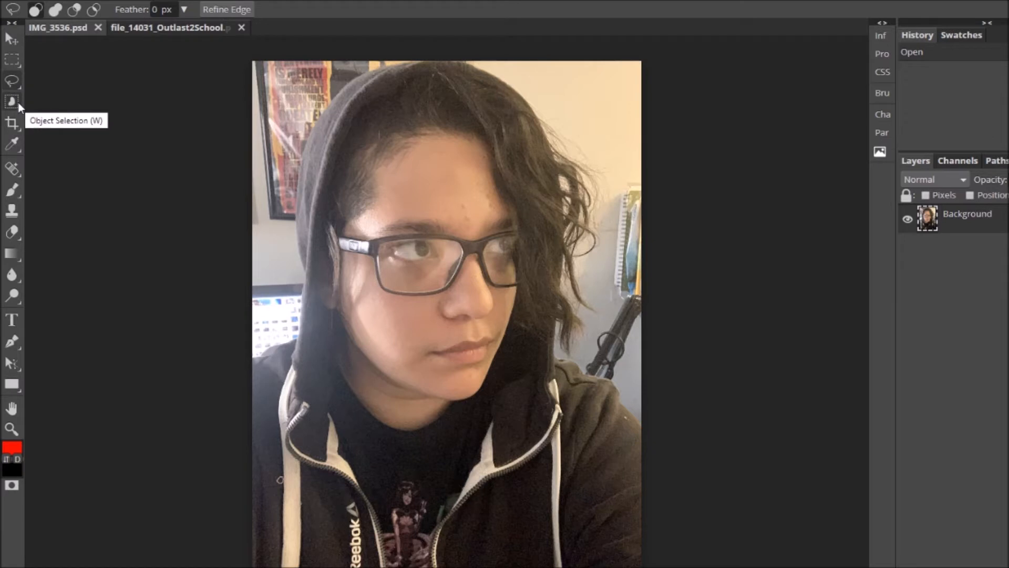
Try to remove the plain wall beside the hair using a Magic Wand selection, and undo the deletion
click(18, 103)
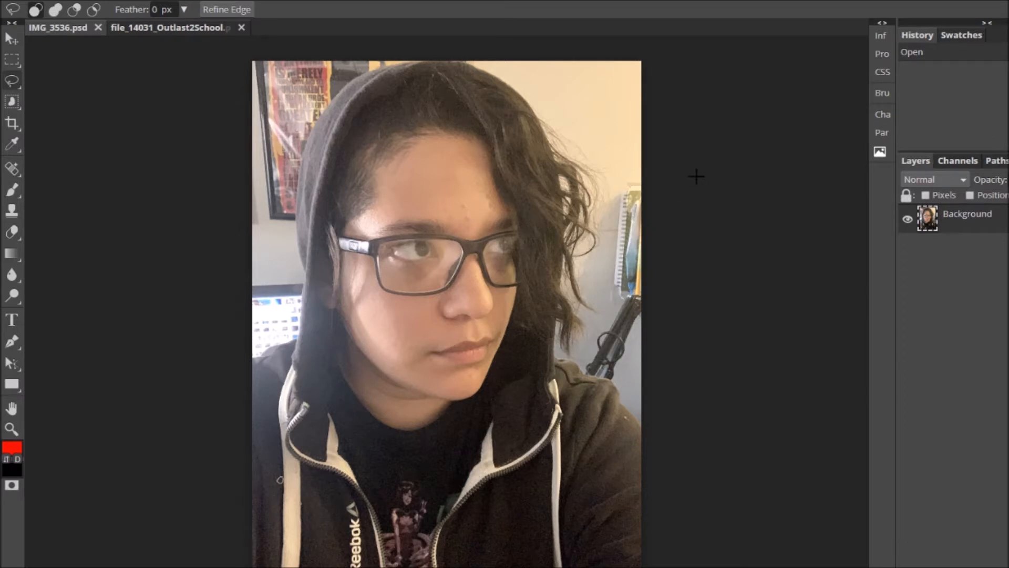
right_click(7, 104)
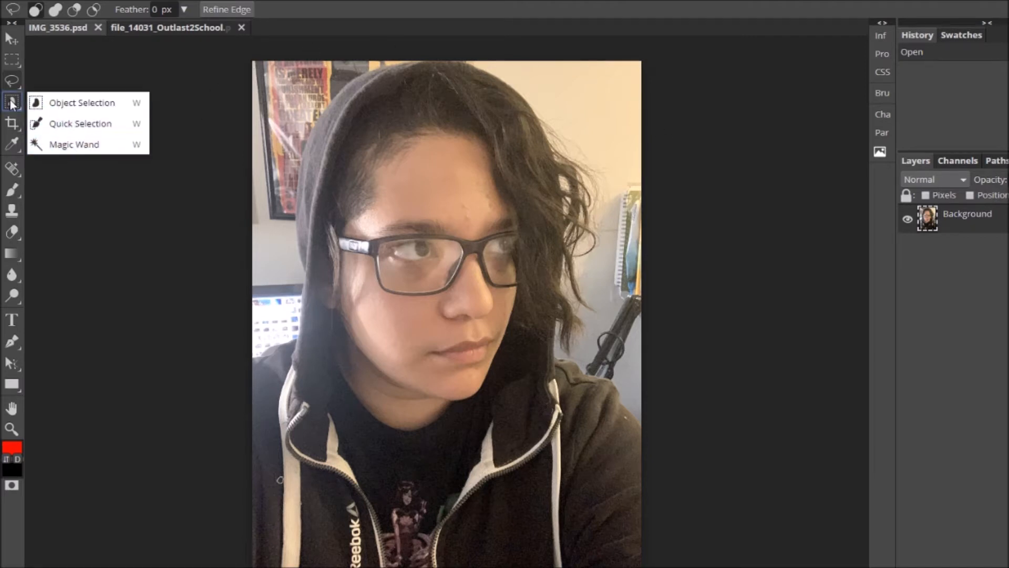
click(78, 144)
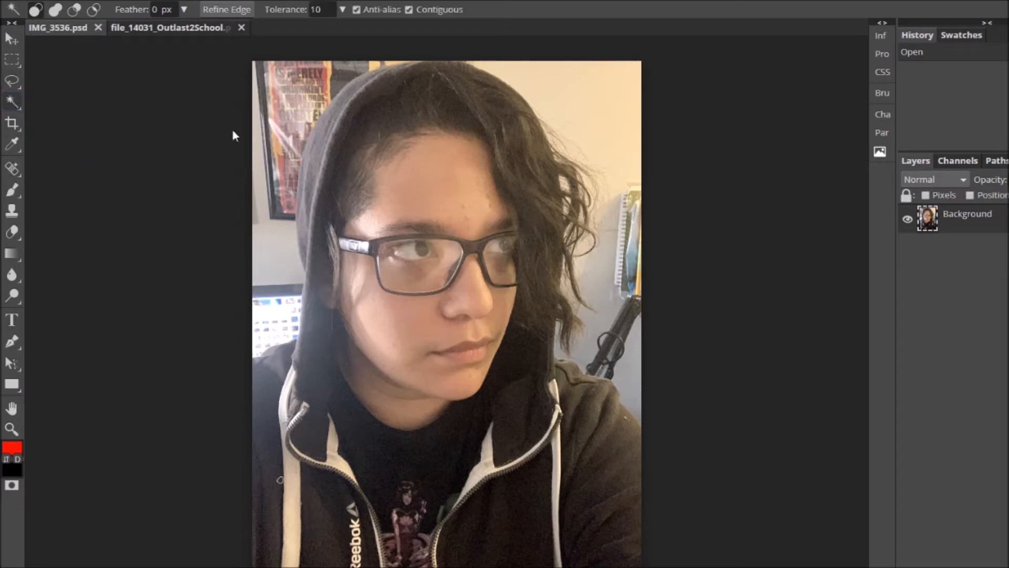
click(603, 86)
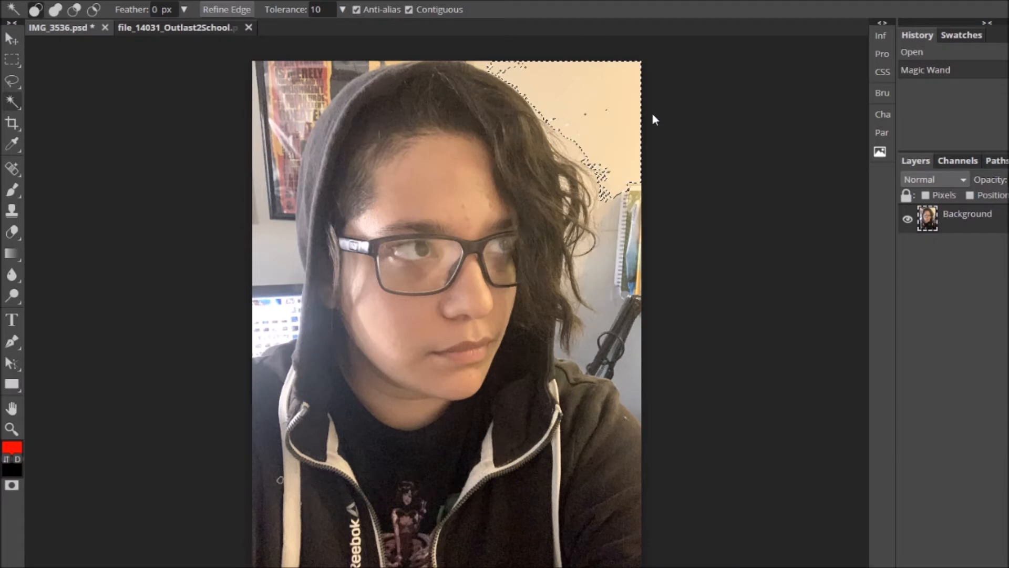
key(Delete)
key(ctrl+z)
click(20, 82)
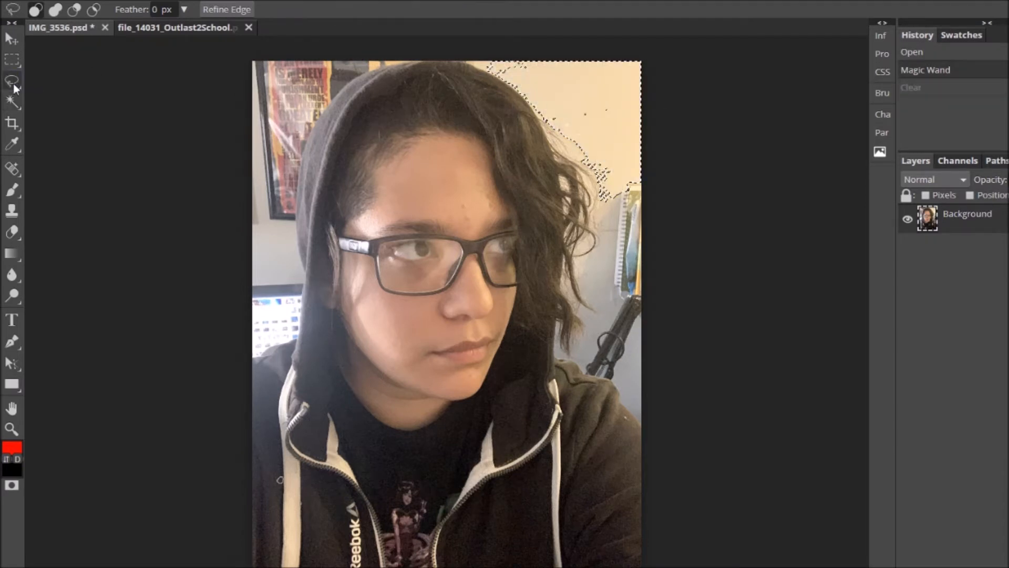
click(11, 428)
click(479, 188)
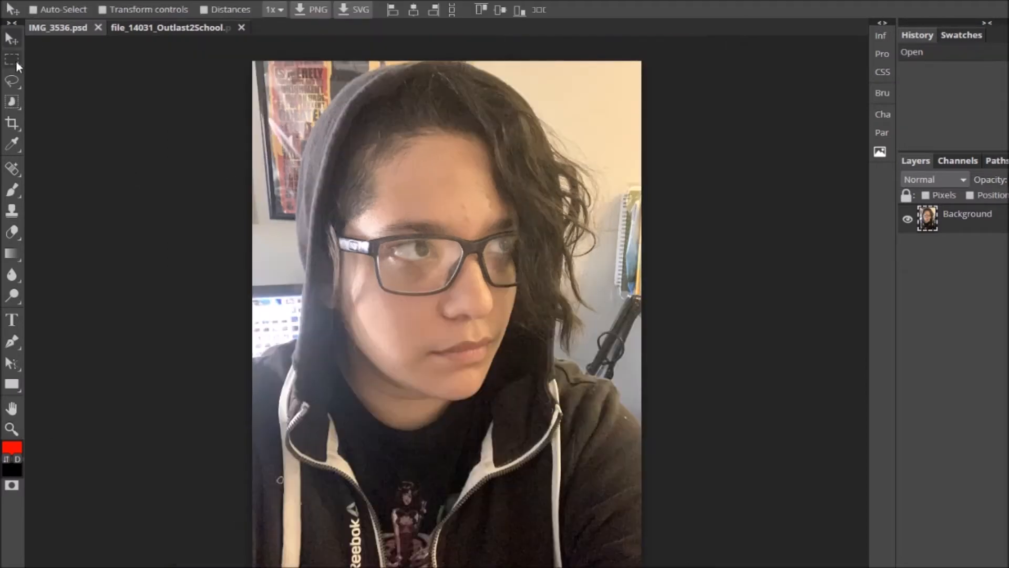
Clear blocks of background from the photo's upper corners and right side, using a rectangular marquee that starts about 344 by 353 px
drag(248, 56, 311, 119)
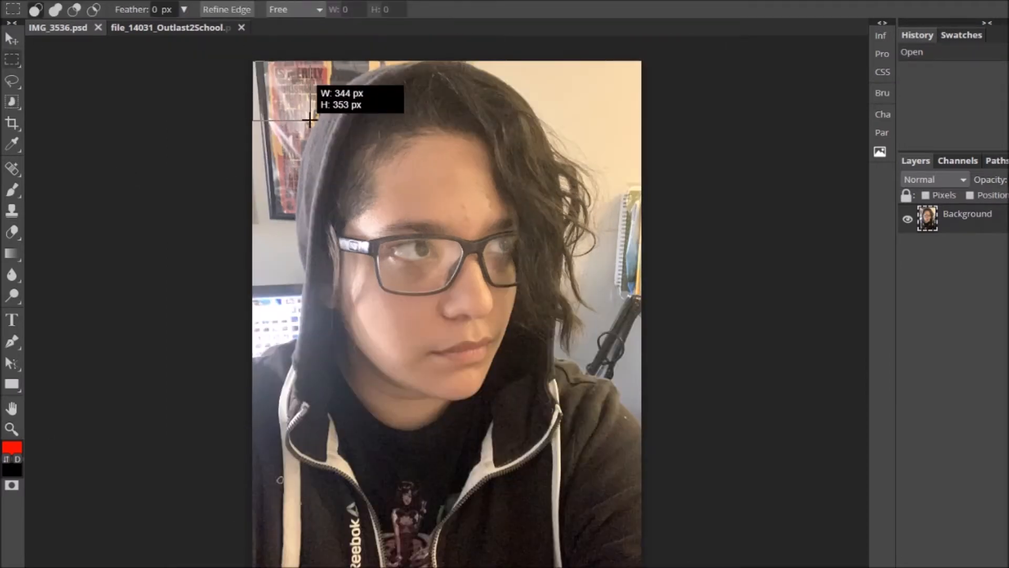
key(Delete)
drag(580, 53, 680, 148)
key(Delete)
drag(618, 102, 548, 31)
key(Delete)
key(Delete)
key(Delete)
key(Delete)
key(Delete)
Clear more rectangular blocks of background down the photo's left side, moving the marquee selection between deletions
mouse_move(550, 63)
mouse_down()
mouse_move(530, 52)
mouse_move(282, 155)
mouse_move(282, 292)
mouse_move(168, 268)
mouse_up()
key(Delete)
key(Delete)
key(Delete)
key(Delete)
Clear the leftover background strip along the top edge of the hood with freehand lasso selections
click(13, 85)
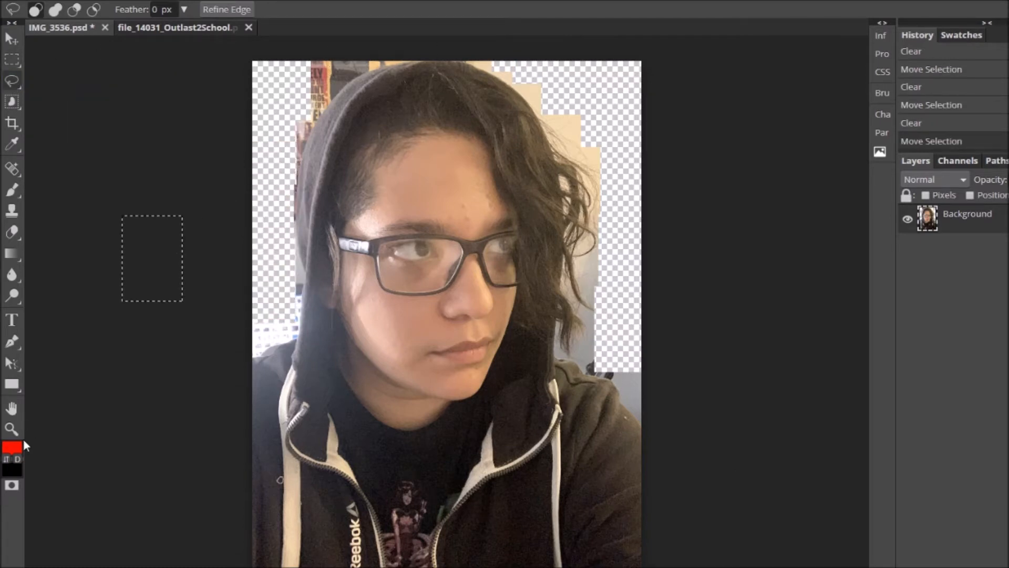
click(12, 429)
click(394, 100)
key(l)
mouse_move(522, 131)
mouse_down()
mouse_move(421, 147)
mouse_move(521, 116)
mouse_up()
key(Delete)
drag(419, 147, 523, 132)
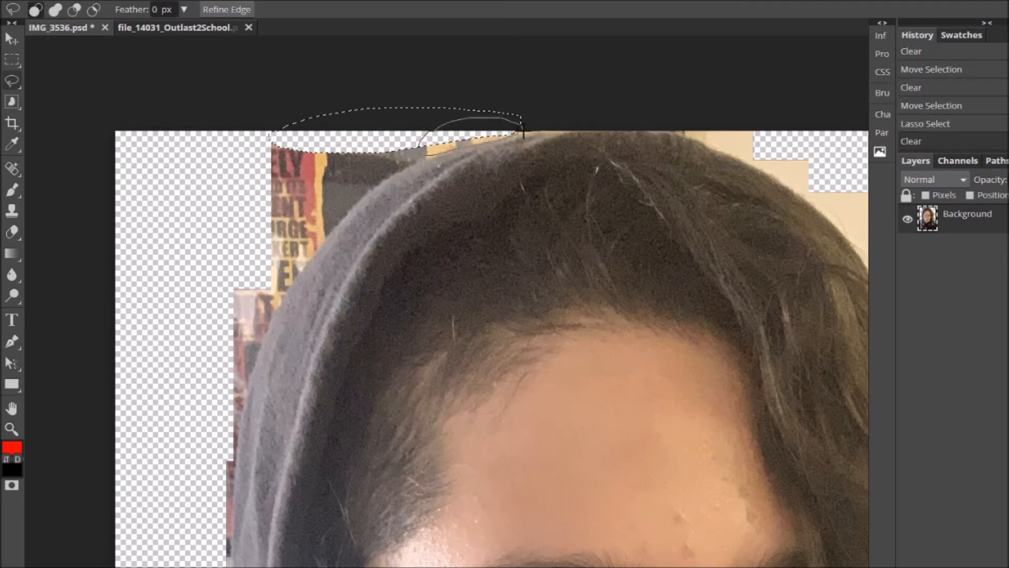
key(Delete)
mouse_move(432, 157)
mouse_down()
mouse_move(289, 156)
mouse_move(428, 156)
mouse_up()
key(Delete)
Clear the dark poster remnants along the hood's upper-left curve using the lasso
mouse_move(351, 167)
mouse_down()
mouse_move(306, 164)
mouse_move(291, 180)
mouse_move(347, 223)
mouse_up()
key(Delete)
key(Delete)
key(Delete)
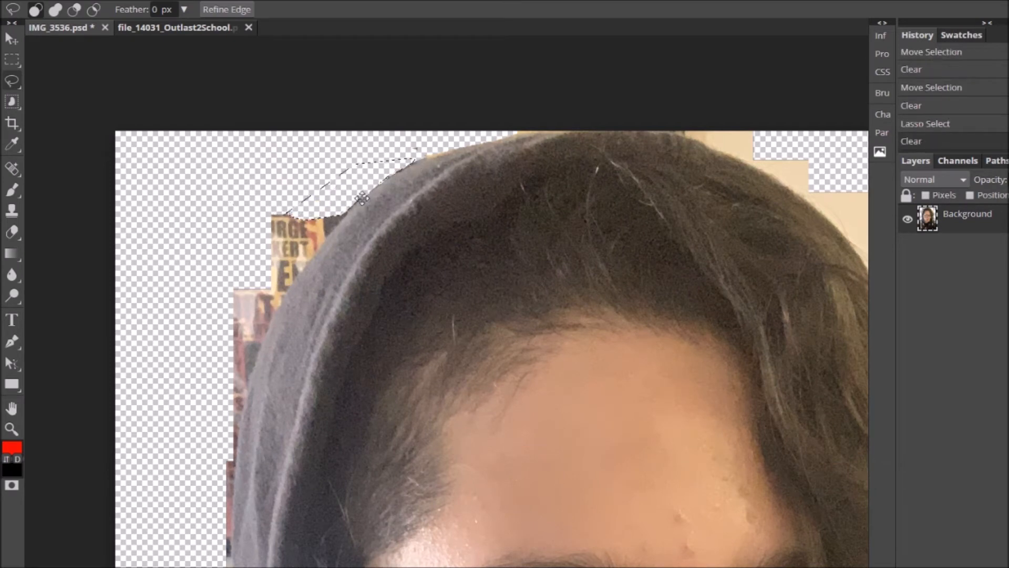
key(ctrl+d)
key(Delete)
Lasso and clear the lettered poster remnants where the hood curves down on its left side
mouse_move(301, 252)
mouse_down()
mouse_move(346, 211)
mouse_move(290, 282)
mouse_move(333, 234)
mouse_move(219, 260)
mouse_up()
key(Delete)
mouse_move(290, 282)
mouse_down()
mouse_move(238, 298)
mouse_move(288, 284)
mouse_up()
key(Delete)
drag(286, 283, 275, 265)
key(Delete)
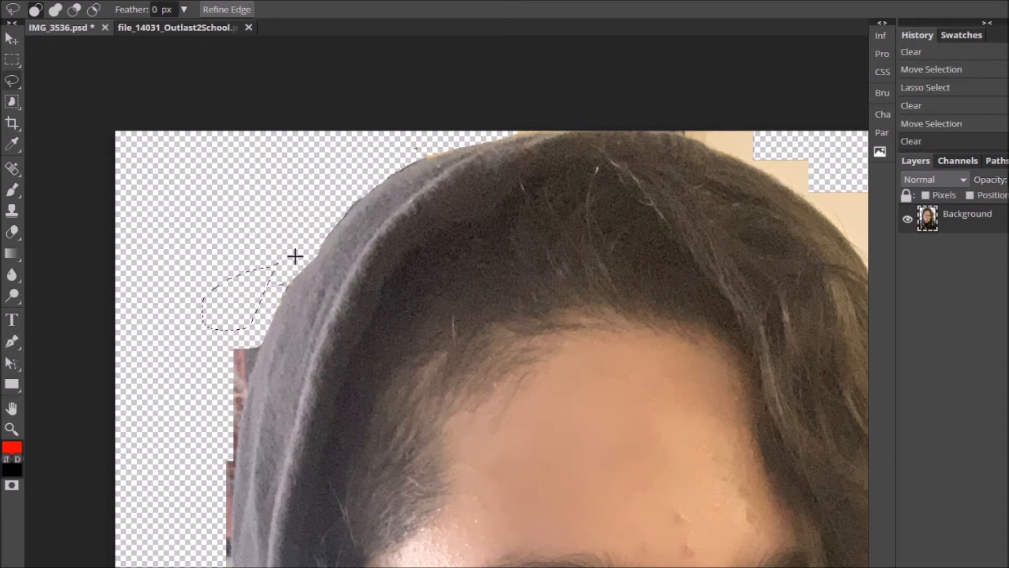
Clear the remaining reddish poster strip along the hood's left edge at forehead height with the lasso
scroll(289, 247, down, 4)
mouse_move(262, 143)
mouse_down()
mouse_move(244, 199)
mouse_move(254, 149)
mouse_up()
key(Delete)
key(Delete)
mouse_move(253, 152)
mouse_down()
mouse_move(245, 145)
mouse_move(288, 54)
mouse_move(287, 80)
mouse_up()
key(Delete)
key(Delete)
drag(237, 255, 221, 271)
key(Delete)
Clear the narrow background strip along the hood's left edge, level with the glasses
scroll(231, 138, down, 3)
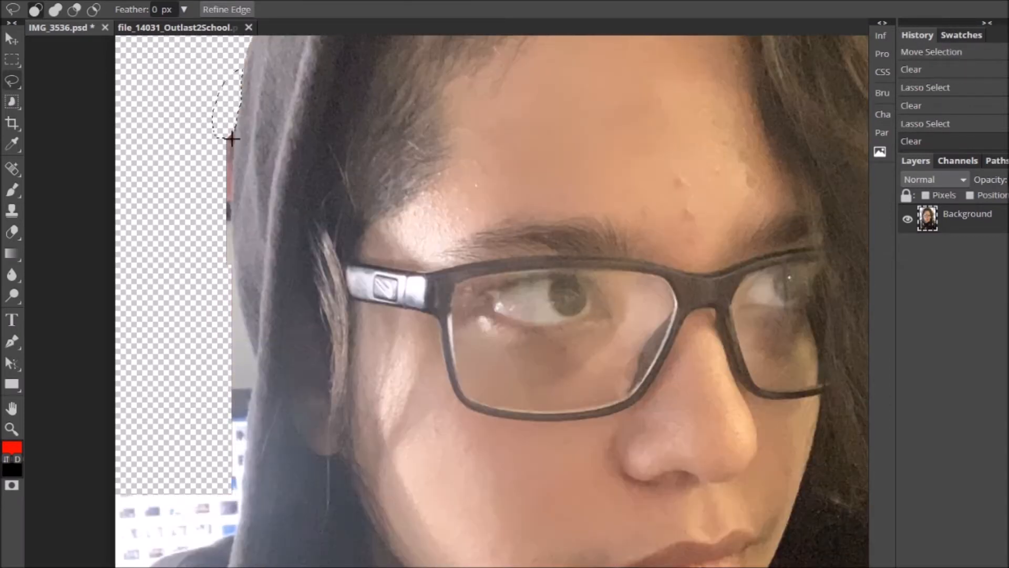
mouse_move(234, 171)
mouse_down()
mouse_move(219, 115)
mouse_move(228, 113)
mouse_move(240, 229)
mouse_up()
key(Delete)
scroll(252, 161, down, 1)
key(Delete)
drag(255, 284, 257, 304)
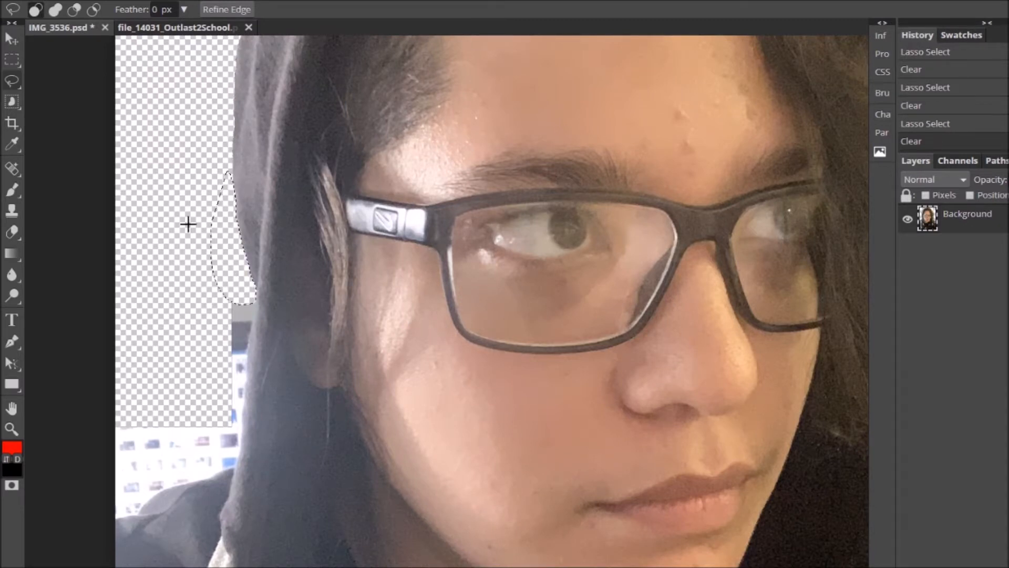
Lasso and clear the grey wall and computer monitor remnants along the lower-left edge of the hood
scroll(257, 168, down, 3)
drag(253, 194, 256, 159)
key(Delete)
drag(246, 184, 242, 189)
mouse_move(245, 232)
mouse_down()
mouse_move(234, 292)
mouse_move(242, 230)
mouse_move(227, 268)
mouse_move(104, 296)
mouse_move(220, 218)
mouse_up()
key(Delete)
scroll(239, 224, down, 1)
key(Delete)
key(Delete)
Clear the remaining monitor background along the top of the left shoulder using the lasso
mouse_move(184, 267)
mouse_down()
mouse_move(239, 215)
mouse_move(163, 229)
mouse_move(205, 121)
mouse_up()
key(Delete)
drag(206, 277, 198, 266)
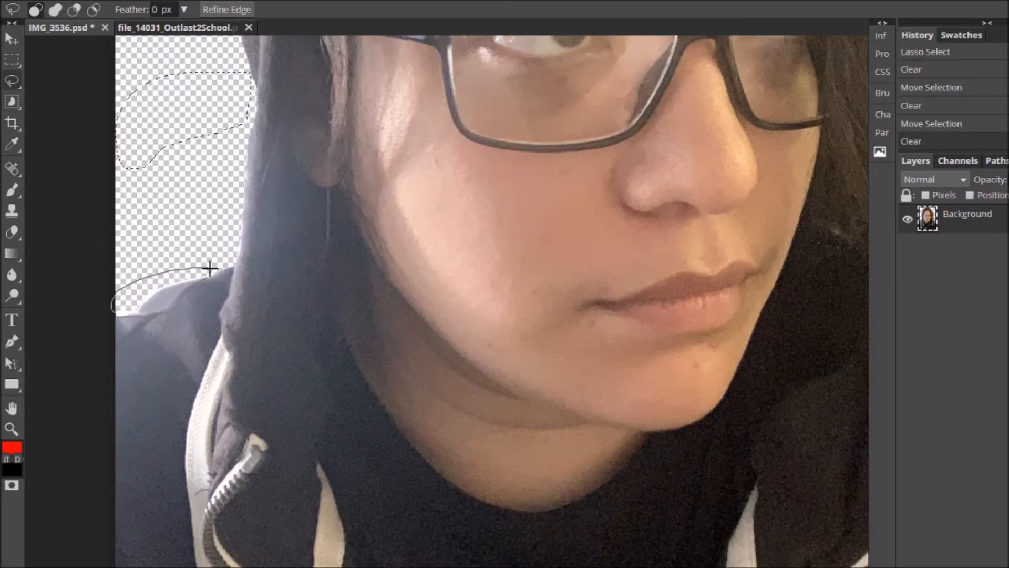
key(Delete)
Clear the thin background remnants left above the top edge of the hood
scroll(188, 263, up, 10)
drag(541, 200, 522, 202)
key(Delete)
drag(543, 198, 486, 196)
key(Delete)
drag(504, 197, 353, 109)
Clear the background at the top of the photo, just right of the hood's crown, with a lasso selection
click(12, 429)
click(716, 368)
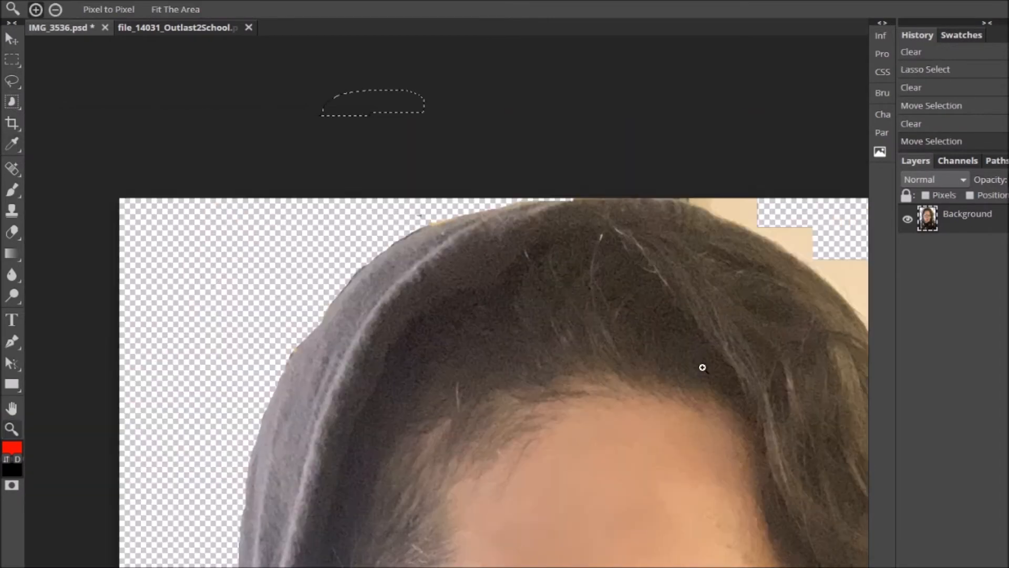
click(175, 10)
click(500, 74)
click(501, 73)
click(501, 74)
click(501, 73)
click(11, 81)
mouse_move(365, 35)
mouse_down()
mouse_move(442, 64)
mouse_move(374, 36)
mouse_up()
key(Delete)
Lasso and clear the wall remnants along the upper-right curve of the hair
mouse_move(476, 56)
mouse_down()
mouse_move(571, 93)
mouse_move(708, 90)
mouse_up()
mouse_move(486, 81)
mouse_down()
mouse_move(570, 118)
mouse_move(492, 74)
mouse_up()
key(Delete)
drag(604, 162, 557, 119)
key(Delete)
scroll(691, 144, down, 1)
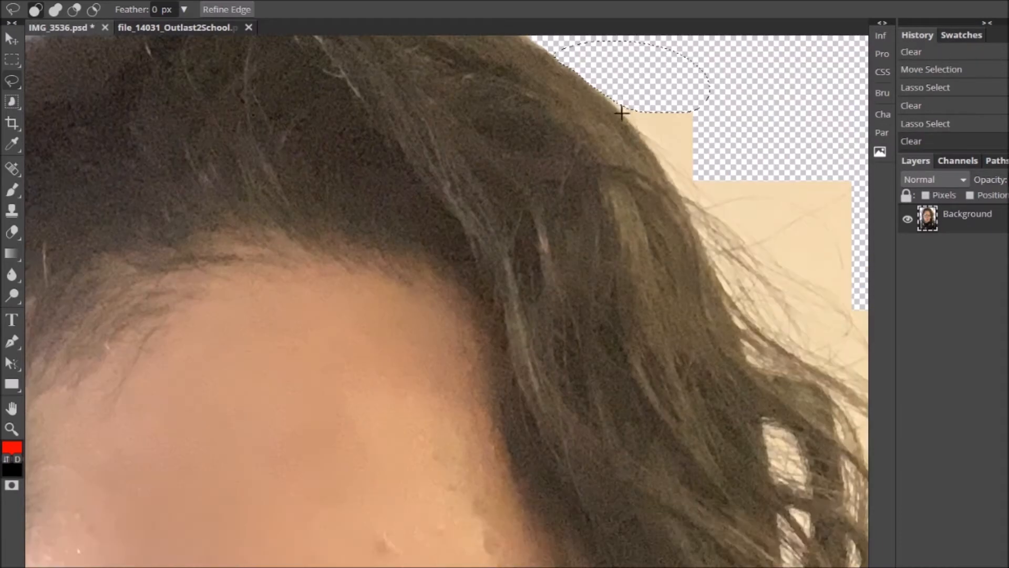
Clear the wall block along the hair's right outline, down to where the loose strands begin
mouse_move(630, 124)
mouse_down()
mouse_move(610, 98)
mouse_move(620, 96)
mouse_up()
key(Delete)
key(Delete)
mouse_move(697, 119)
mouse_down()
mouse_move(693, 56)
mouse_move(693, 74)
mouse_move(652, 76)
mouse_up()
key(Delete)
scroll(705, 104, down, 1)
key(Delete)
Zoom around the loose strands and clear the wall beside the start of the flyaway hair with the lasso
click(11, 429)
click(396, 316)
click(425, 311)
alt+click(316, 328)
alt+click(220, 341)
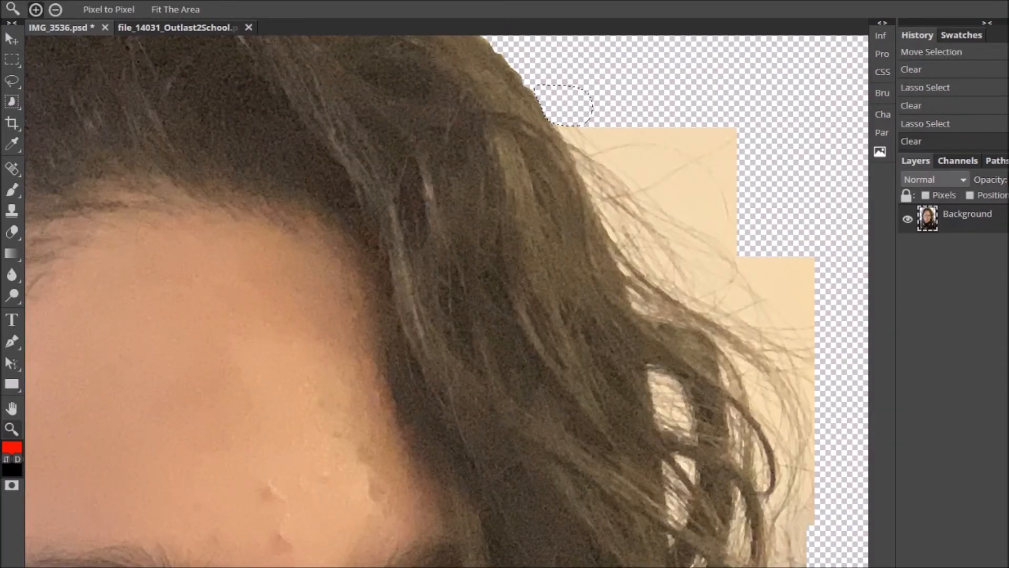
click(11, 81)
mouse_move(569, 129)
mouse_down()
mouse_move(590, 193)
mouse_move(735, 187)
mouse_move(557, 113)
mouse_up()
key(Delete)
Clear the upper wall block beside the hair, trimming the thin flyaway strands with close lasso selections
mouse_move(678, 160)
mouse_down()
mouse_move(734, 114)
mouse_move(673, 102)
mouse_up()
mouse_move(601, 216)
mouse_down()
mouse_move(723, 180)
mouse_move(597, 202)
mouse_up()
key(Delete)
drag(626, 265, 619, 262)
key(Delete)
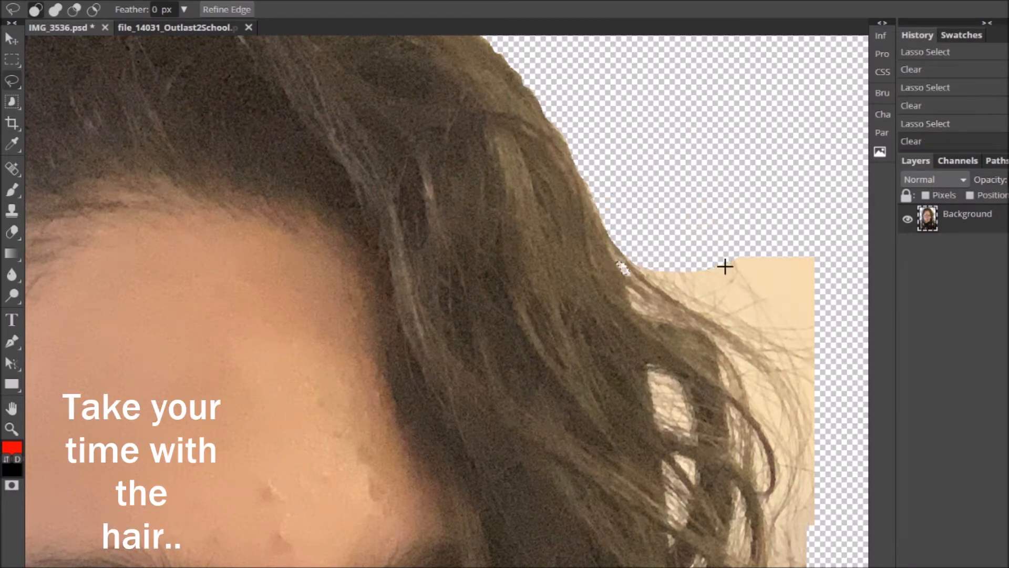
Lasso and clear the wall area above the first curl and the small gap between its strands
drag(661, 290, 637, 266)
key(Delete)
scroll(631, 247, down, 2)
key(ctrl+d)
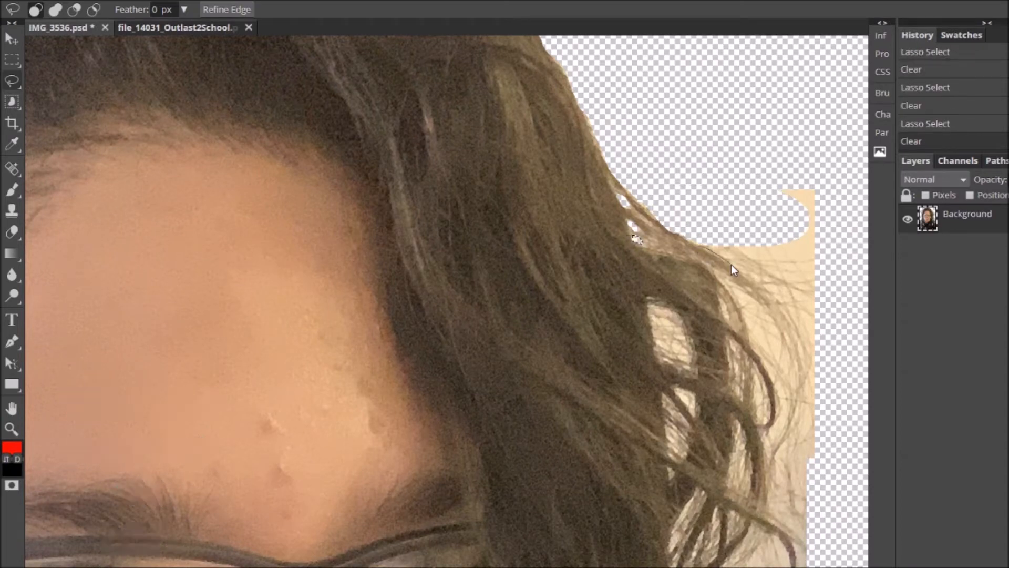
Clear the wall remnants above and outside the curls toward the right edge of the remaining background
drag(790, 314, 699, 240)
key(Delete)
drag(815, 250, 817, 199)
key(Delete)
drag(791, 219, 813, 225)
key(Delete)
scroll(693, 200, down, 2)
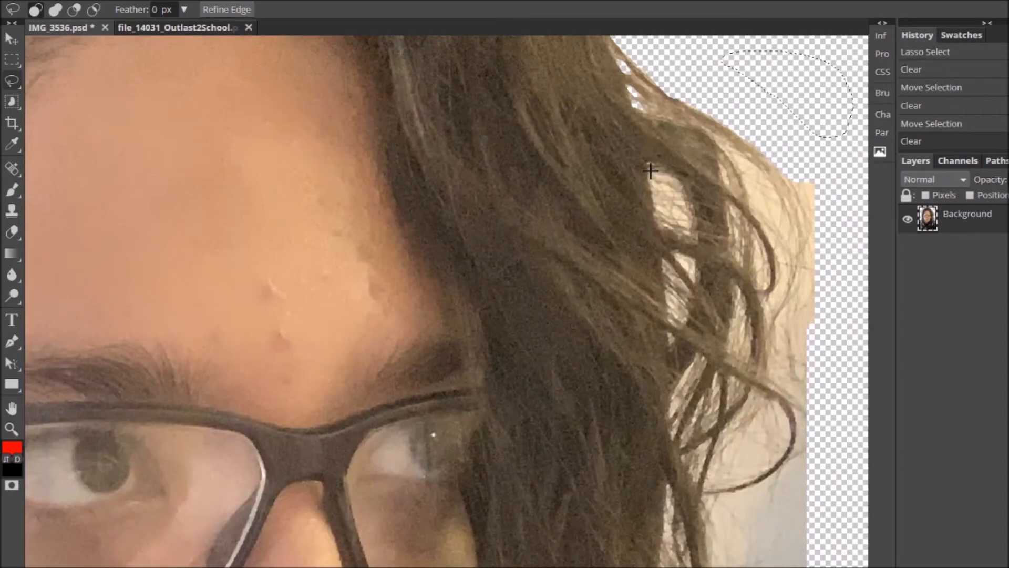
Lasso and clear the wall showing through the gaps between the upper curl strands beside the forehead hair
drag(652, 171, 653, 171)
key(Delete)
mouse_move(723, 181)
mouse_down()
mouse_move(723, 168)
mouse_move(724, 177)
mouse_up()
key(Delete)
key(Delete)
drag(725, 178, 724, 175)
mouse_move(716, 137)
mouse_down()
mouse_move(741, 173)
mouse_move(750, 209)
mouse_move(808, 180)
mouse_move(713, 135)
mouse_up()
key(Delete)
drag(658, 91, 708, 103)
key(ctrl+alt+z)
key(ctrl+alt+z)
click(744, 144)
Clear the wall between the outermost flyaway strands and the block outside them down to the middle of the upper curls
mouse_move(752, 211)
mouse_down()
mouse_move(779, 197)
mouse_move(715, 138)
mouse_up()
key(Delete)
drag(789, 181, 788, 177)
key(Delete)
drag(812, 191, 819, 184)
key(Delete)
mouse_move(752, 213)
mouse_down()
mouse_move(815, 203)
mouse_move(761, 216)
mouse_move(782, 183)
mouse_up()
key(Delete)
key(Delete)
drag(789, 216, 763, 154)
key(Delete)
key(Delete)
Clear the small enclosed wall patches between the crossing strands next to the main hair mass
key(z)
drag(578, 247, 594, 265)
drag(494, 416, 154, 294)
key(l)
drag(434, 137, 461, 169)
drag(435, 136, 434, 138)
key(Delete)
mouse_move(408, 140)
mouse_down()
mouse_move(424, 175)
mouse_move(407, 141)
mouse_up()
key(Delete)
mouse_move(414, 187)
mouse_down()
mouse_move(428, 252)
mouse_move(415, 188)
mouse_up()
key(Delete)
click(12, 430)
mouse_move(517, 239)
mouse_down()
mouse_move(463, 242)
mouse_move(497, 242)
mouse_up()
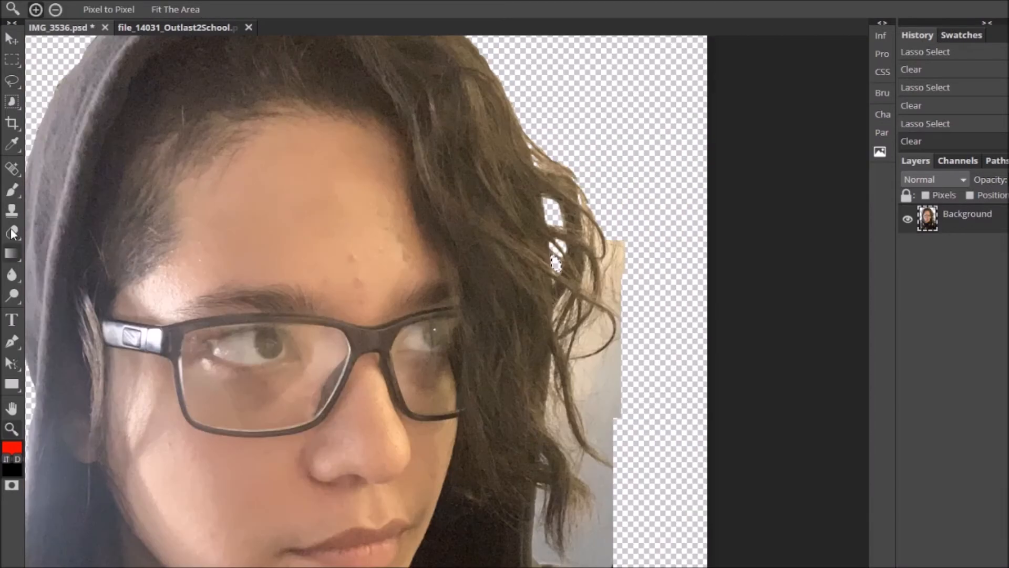
Clear the narrow gaps between the outer curls and the wall outside them down to the large looped curl
click(12, 81)
mouse_move(599, 248)
mouse_down()
mouse_move(599, 233)
mouse_move(601, 253)
mouse_up()
key(Delete)
drag(601, 246, 681, 264)
click(11, 430)
click(12, 81)
mouse_move(534, 249)
mouse_down()
mouse_move(535, 279)
mouse_move(547, 265)
mouse_move(539, 251)
mouse_up()
key(Delete)
drag(540, 176, 541, 223)
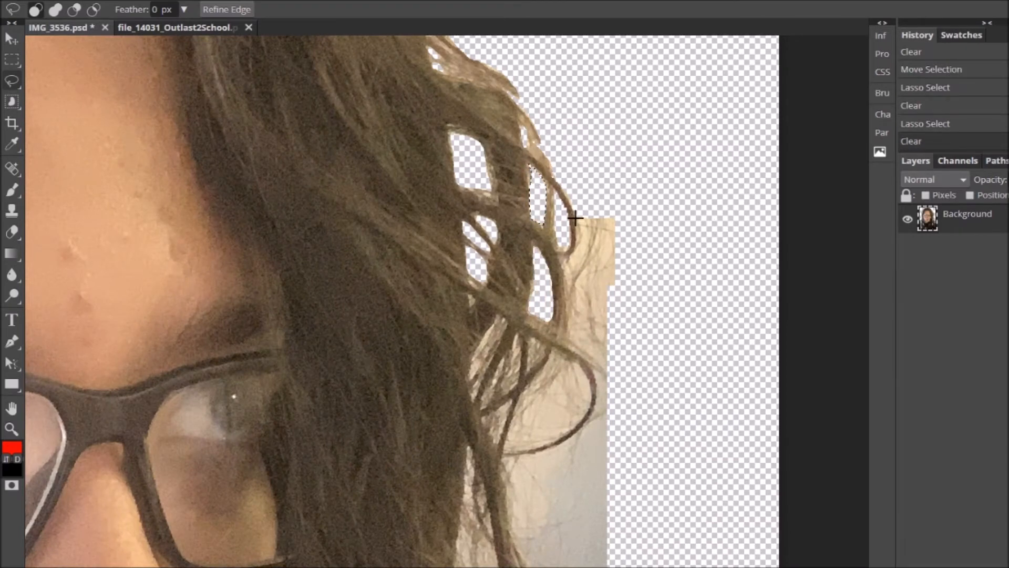
mouse_move(569, 301)
mouse_down()
mouse_move(576, 214)
mouse_move(571, 223)
mouse_up()
key(Delete)
Clear the slim wall gaps between the crossing strands on the inner side of the looped curl
scroll(633, 299, down, 3)
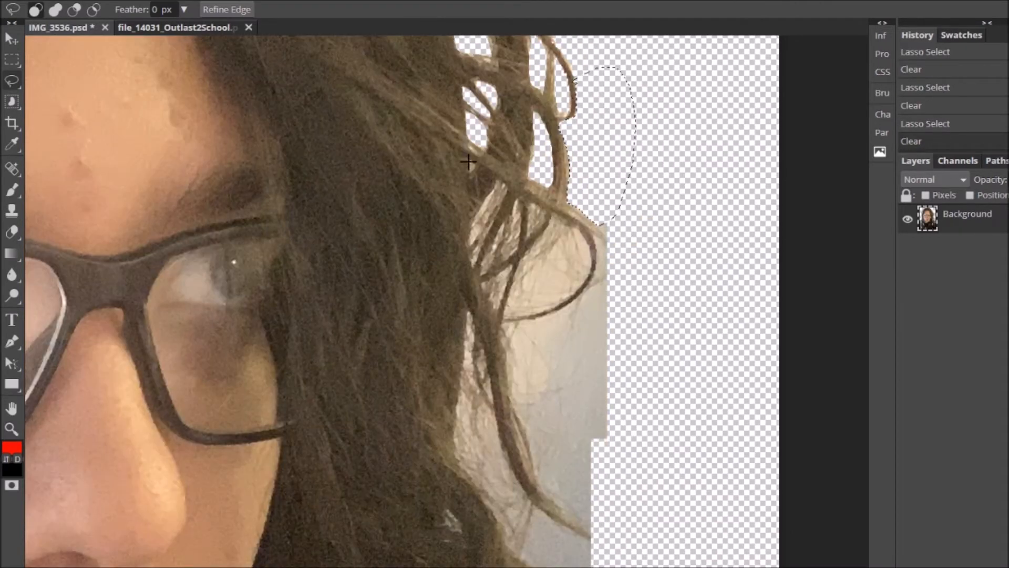
drag(505, 183, 500, 179)
key(Delete)
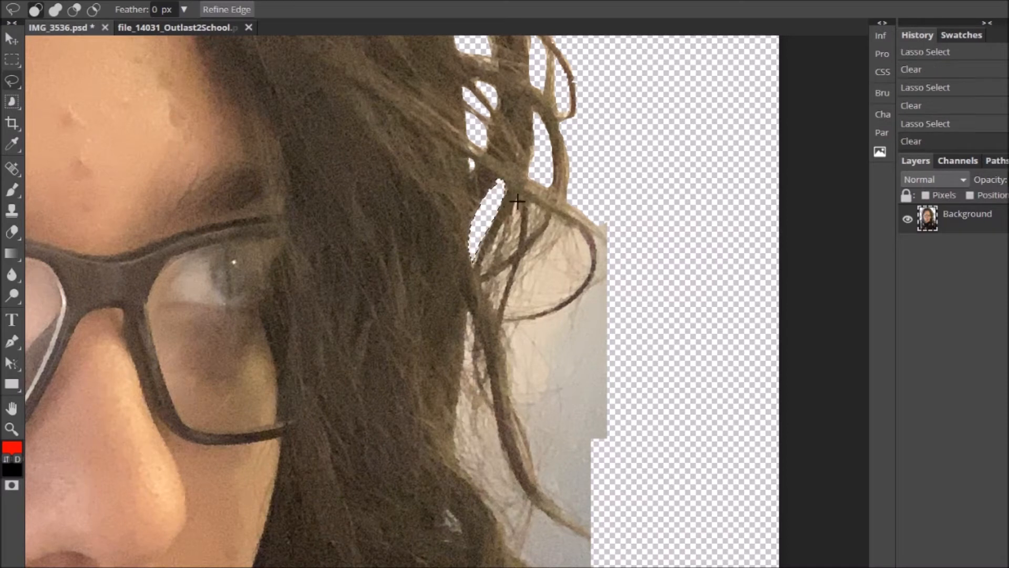
key(Delete)
mouse_move(495, 269)
mouse_down()
mouse_move(517, 205)
mouse_move(496, 294)
mouse_move(512, 270)
mouse_up()
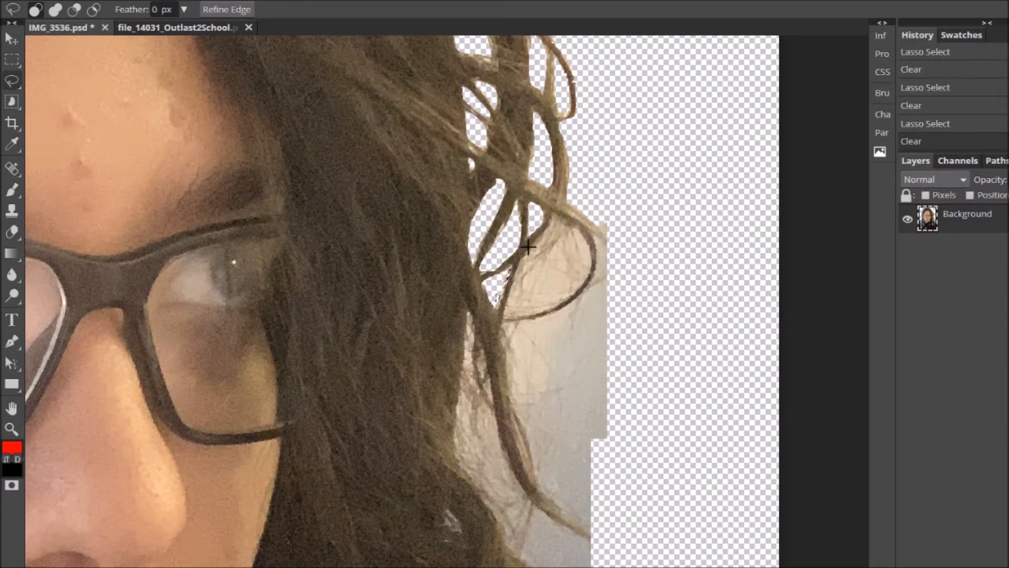
key(ctrl+z)
mouse_move(512, 276)
mouse_down()
mouse_move(557, 221)
mouse_move(514, 275)
mouse_up()
key(Delete)
Clear the wall inside the looped curl and around its outer edge
mouse_move(505, 311)
mouse_down()
mouse_move(585, 266)
mouse_move(552, 224)
mouse_move(600, 221)
mouse_move(608, 295)
mouse_move(603, 254)
mouse_up()
key(Delete)
key(Delete)
scroll(624, 351, down, 1)
mouse_move(504, 256)
mouse_down()
mouse_move(554, 245)
mouse_move(506, 256)
mouse_up()
key(Delete)
mouse_move(582, 227)
mouse_down()
mouse_move(590, 247)
mouse_move(624, 224)
mouse_move(601, 238)
mouse_up()
key(Delete)
key(Delete)
Clear the wall directly beneath the looped curl and beside the upper part of the long hanging strand
scroll(603, 263, up, 1)
drag(502, 321, 557, 319)
key(Delete)
key(Delete)
mouse_move(550, 320)
mouse_down()
mouse_move(540, 318)
mouse_move(550, 322)
mouse_up()
key(Delete)
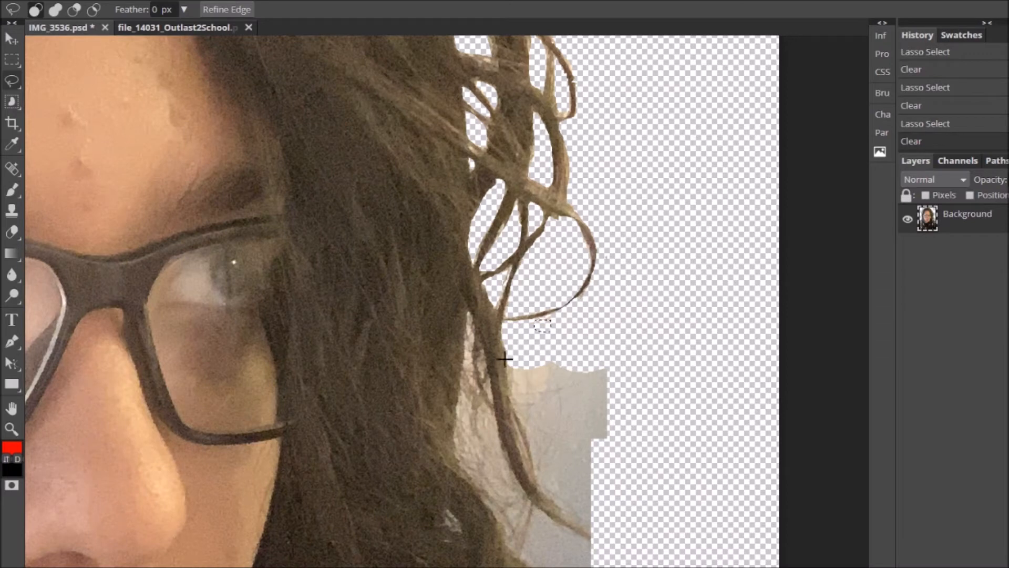
drag(513, 399, 560, 358)
key(Delete)
Clear the wall between the main hair mass and the long hanging strand
scroll(592, 393, down, 1)
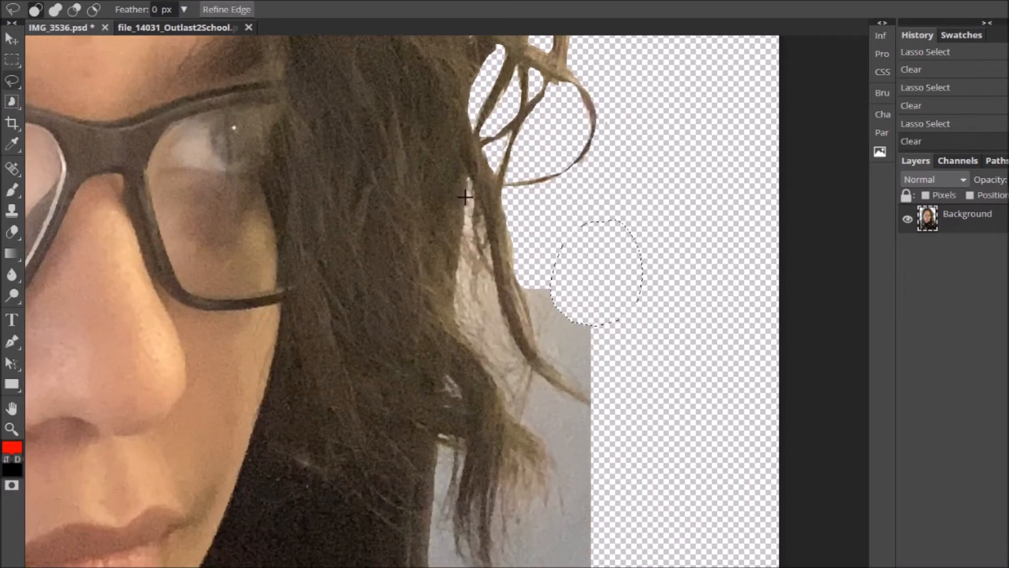
drag(475, 182, 464, 216)
key(Delete)
mouse_move(467, 311)
mouse_down()
mouse_move(478, 219)
mouse_move(475, 236)
mouse_move(505, 260)
mouse_move(477, 155)
mouse_up()
key(Delete)
key(Delete)
scroll(505, 276, down, 1)
key(Delete)
Clear the wall around the tip of the long hanging strand and the small hole in the hair beside it
mouse_move(528, 246)
mouse_down()
mouse_move(586, 309)
mouse_move(523, 217)
mouse_up()
key(Delete)
scroll(628, 345, down, 1)
drag(458, 255, 452, 249)
key(Delete)
mouse_move(507, 278)
mouse_down()
mouse_move(529, 229)
mouse_move(496, 192)
mouse_move(539, 175)
mouse_move(591, 190)
mouse_up()
key(Delete)
scroll(548, 253, down, 1)
key(Delete)
key(Delete)
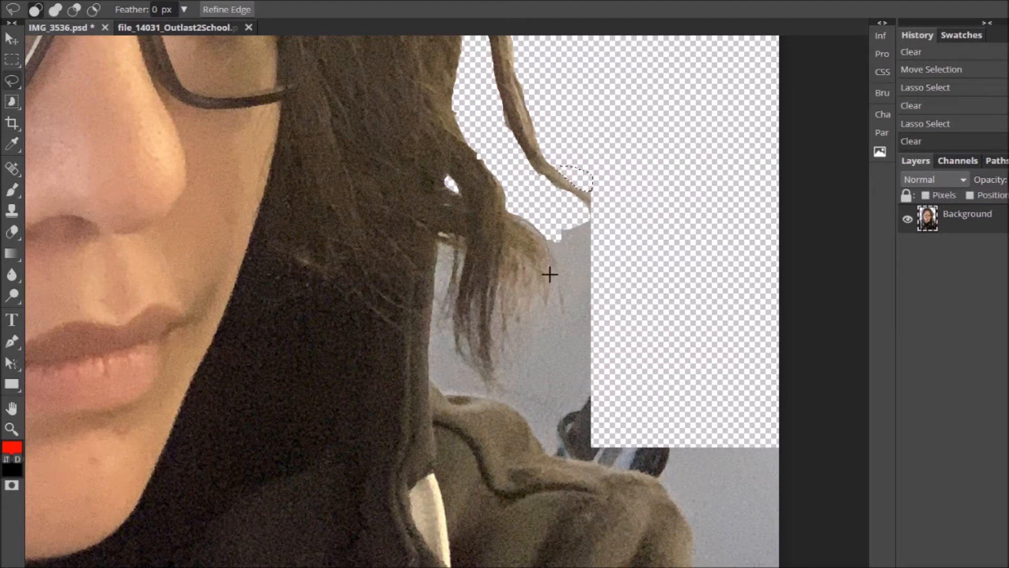
Clear the wall around the frayed lower hair ends and the top of the gap between the hair and hood
mouse_move(493, 338)
mouse_down()
mouse_move(554, 244)
mouse_move(558, 292)
mouse_move(594, 226)
mouse_move(591, 263)
mouse_up()
key(Delete)
key(Delete)
scroll(591, 221, down, 1)
key(Delete)
drag(446, 167, 443, 181)
key(Delete)
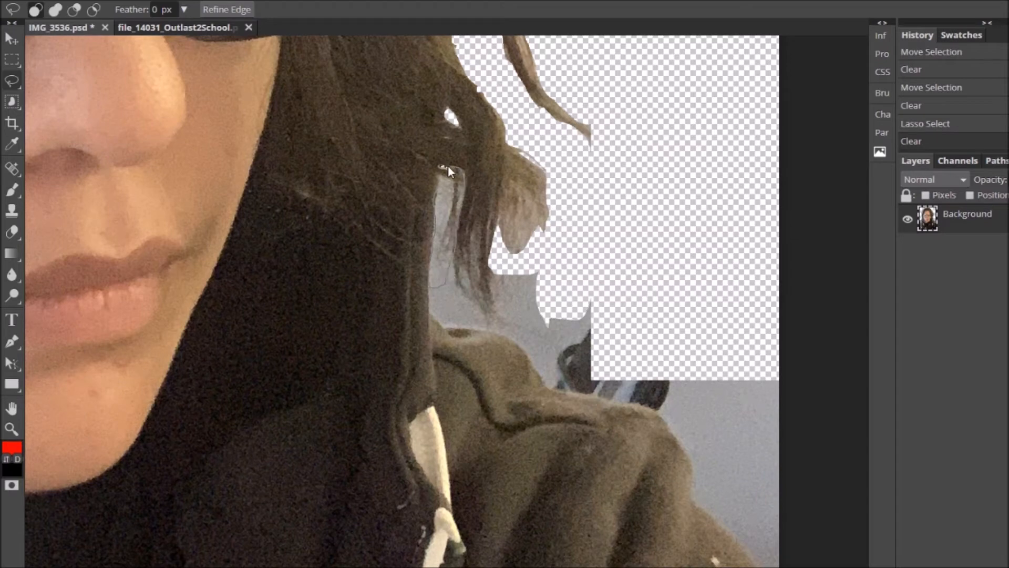
drag(448, 167, 450, 168)
key(Delete)
Clear the remaining gap beside the hood and the wall between the lowest hair tips and the shoulder seam
key(z)
mouse_move(426, 297)
mouse_down()
mouse_move(446, 309)
mouse_move(414, 314)
mouse_move(468, 288)
mouse_up()
key(l)
key(Delete)
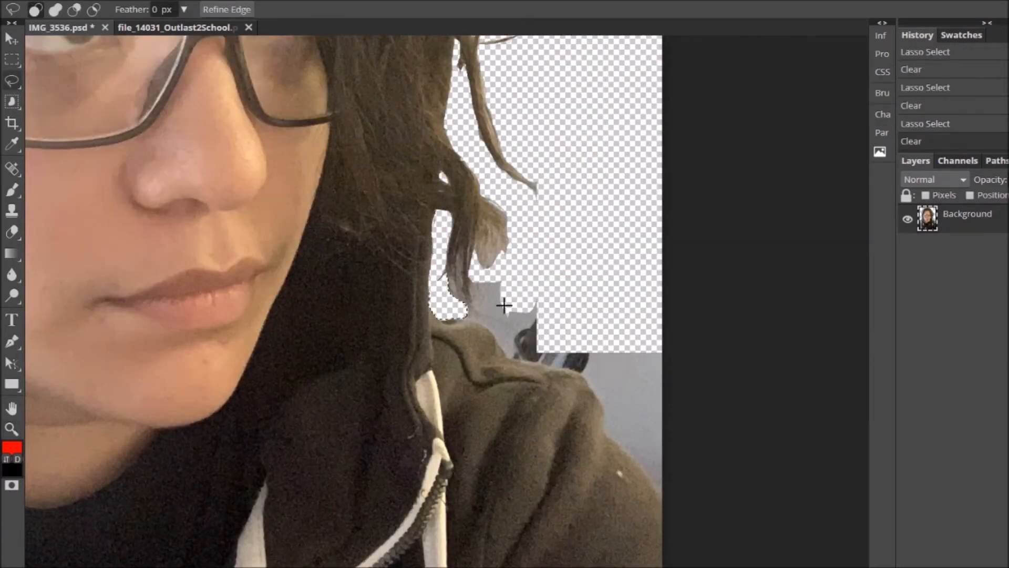
drag(475, 327, 508, 326)
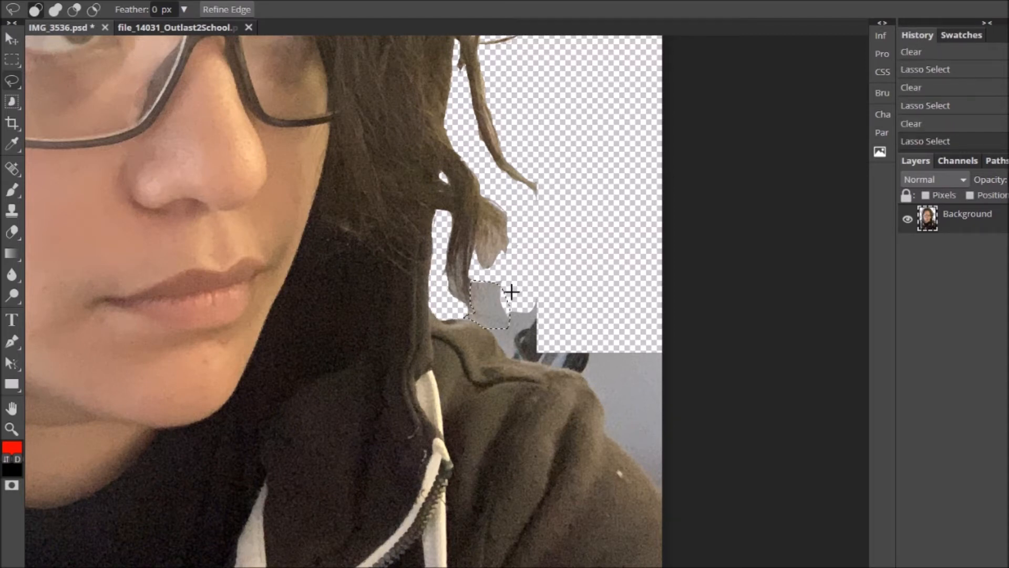
click(495, 303)
mouse_move(469, 280)
mouse_down()
mouse_move(507, 310)
mouse_move(475, 275)
mouse_move(497, 263)
mouse_up()
key(Delete)
scroll(540, 288, down, 1)
key(Delete)
drag(527, 220, 528, 219)
key(Delete)
scroll(527, 219, down, 1)
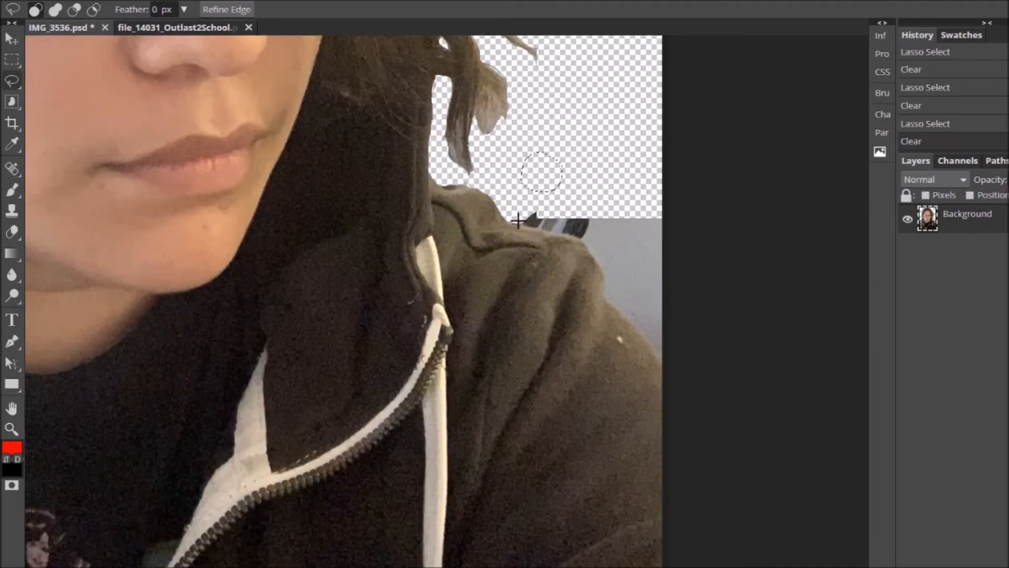
Clear the background along the shoulder and sleeve, including the dark remnants on top of the shoulder
mouse_move(682, 340)
mouse_down()
mouse_move(599, 194)
mouse_move(681, 341)
mouse_up()
key(Delete)
scroll(608, 230, up, 1)
scroll(571, 306, up, 1)
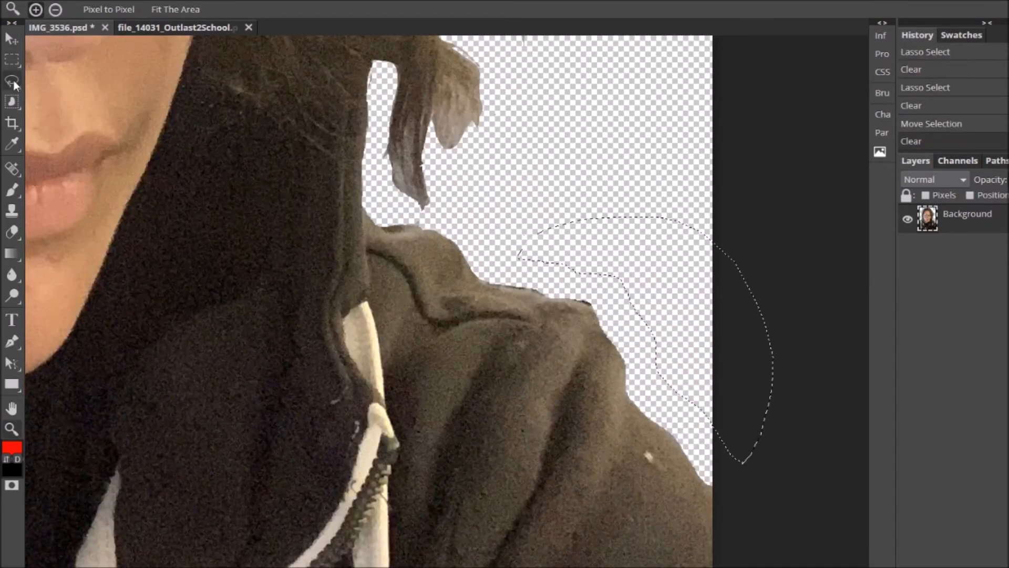
drag(533, 291, 586, 304)
key(Delete)
key(Delete)
click(11, 430)
drag(421, 300, 374, 313)
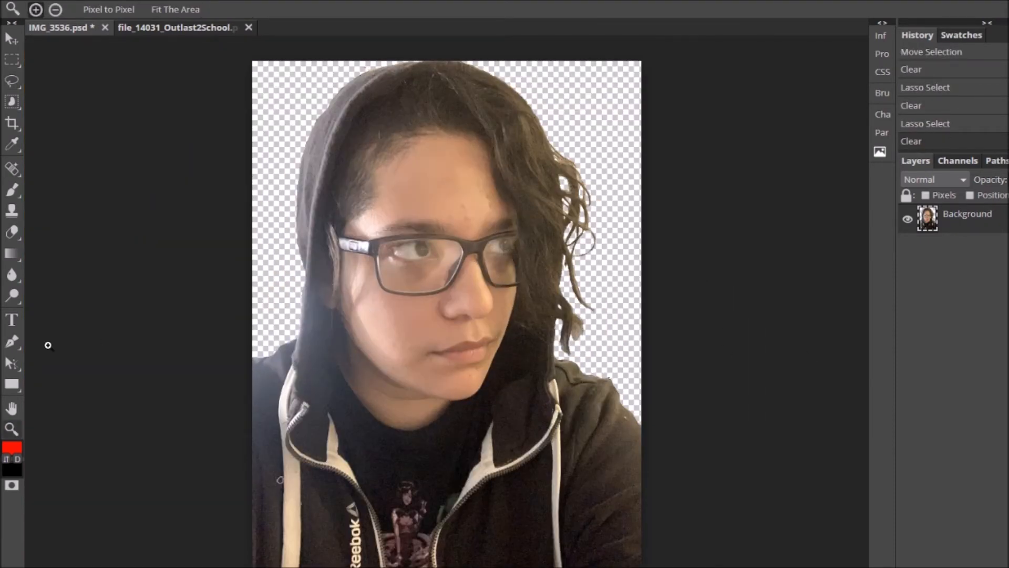
Clear leftover specks from the empty upper corner beside the hair with rectangular selections
click(12, 60)
drag(617, 57, 643, 184)
key(Delete)
drag(622, 95, 618, 101)
key(Delete)
drag(591, 58, 640, 240)
key(Delete)
click(12, 430)
click(287, 126)
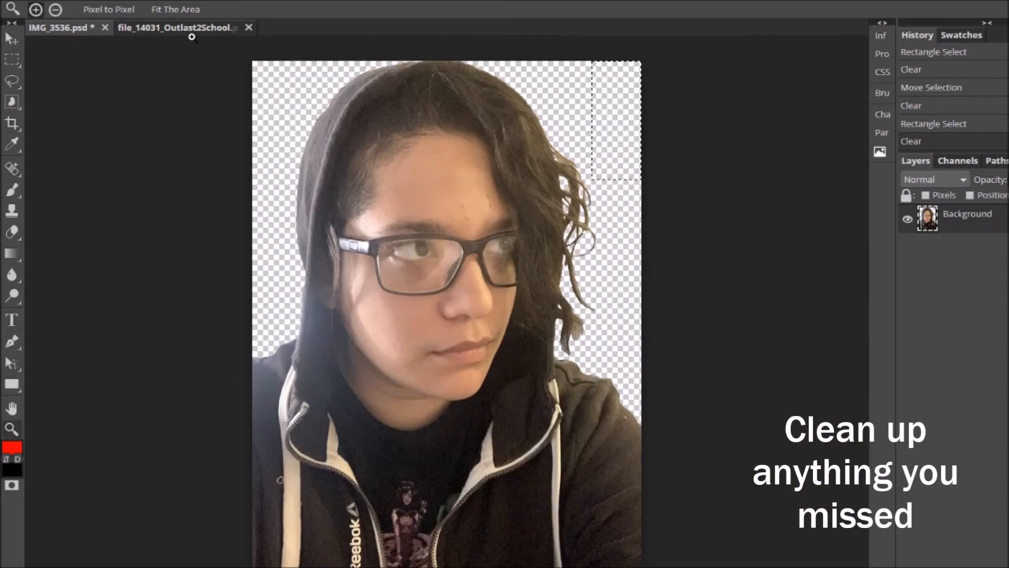
Select and copy the entire cut-out photo and paste it into the blue locker hallway image
click(140, 1)
click(152, 6)
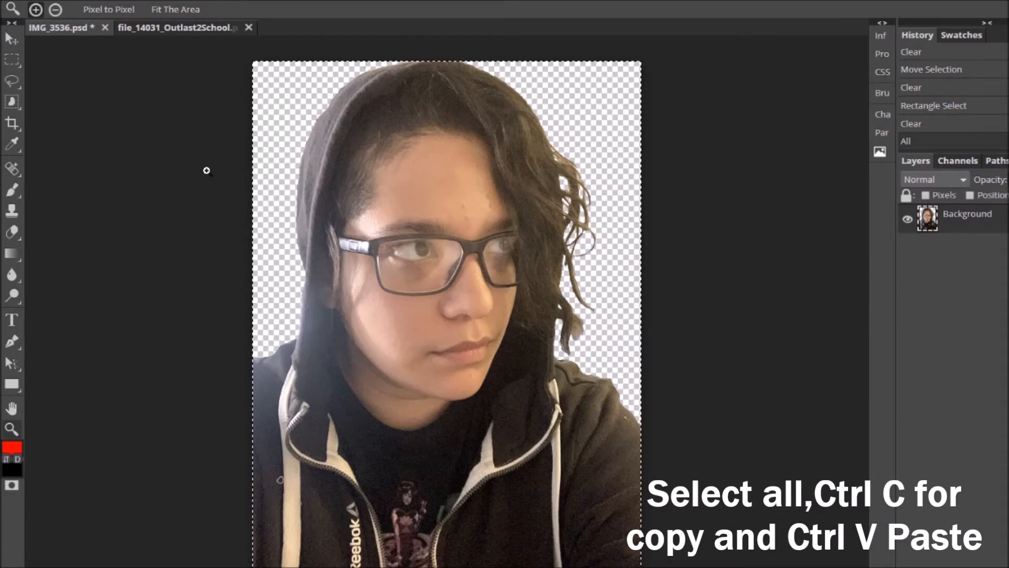
right_click(329, 164)
click(166, 30)
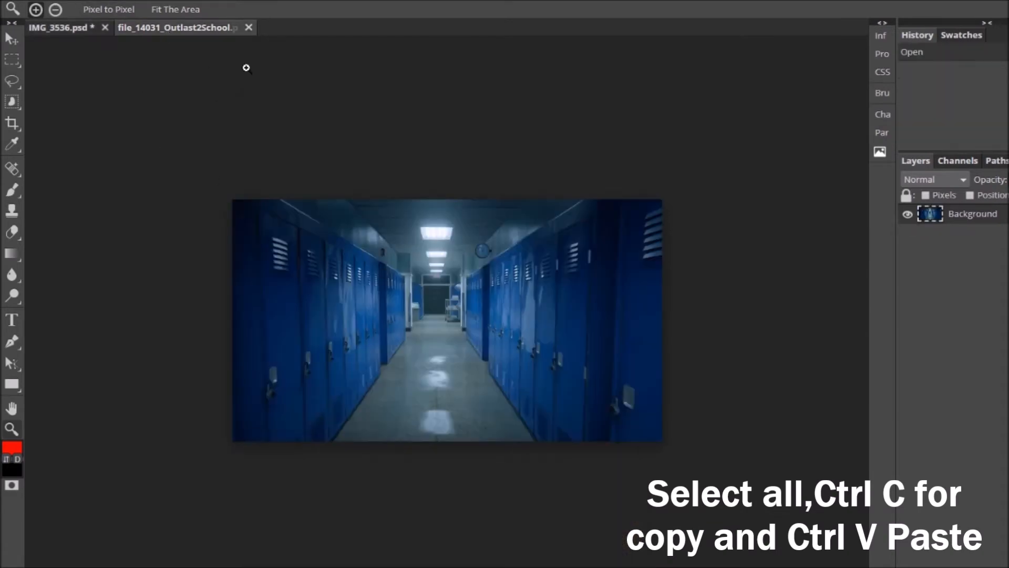
key(ctrl+v)
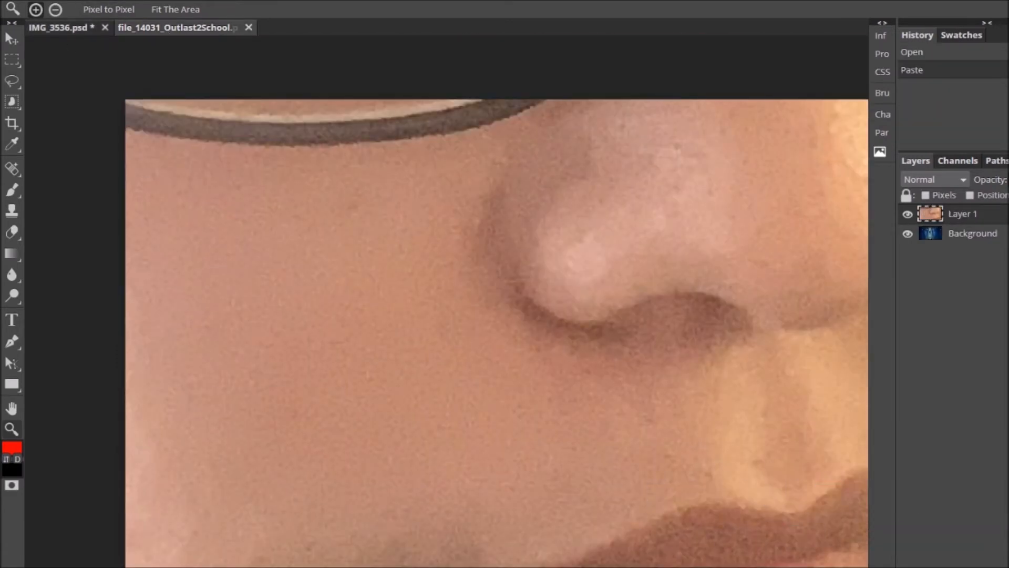
Shrink the pasted person layer with Free Transform and position it over the locker hallway
click(69, 0)
mouse_move(42, 1)
click(76, 255)
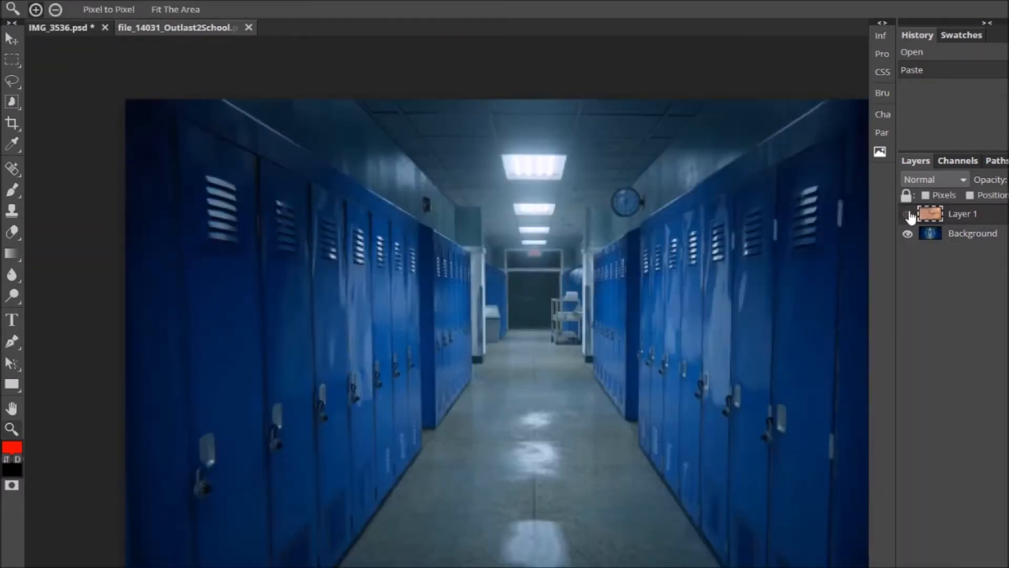
scroll(459, 284, down, 5)
click(908, 214)
click(39, 1)
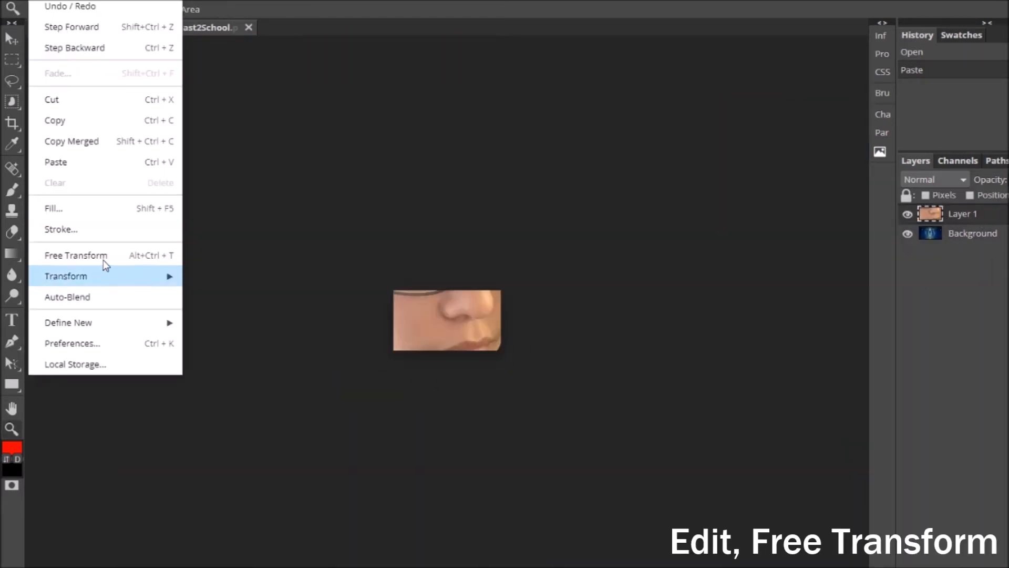
click(79, 255)
drag(252, 61, 561, 384)
drag(641, 567, 638, 474)
drag(610, 397, 478, 353)
Scale the pasted person layer down to 75% with Free Transform and centre it over the hallway
click(11, 429)
click(39, 1)
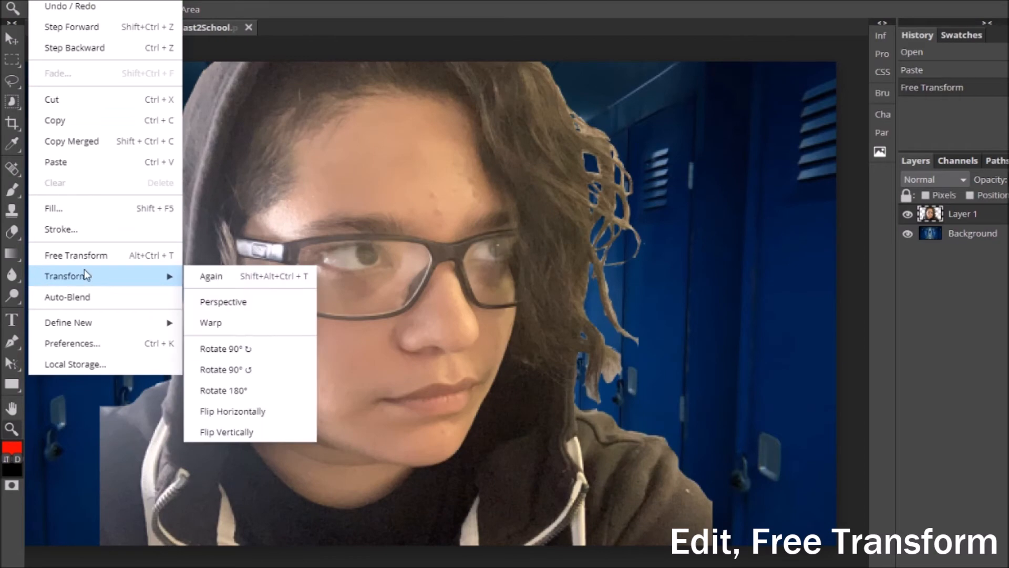
click(79, 257)
scroll(86, 221, up, 2)
drag(100, 126, 253, 305)
scroll(367, 313, down, 3)
drag(518, 317, 442, 208)
scroll(441, 207, up, 1)
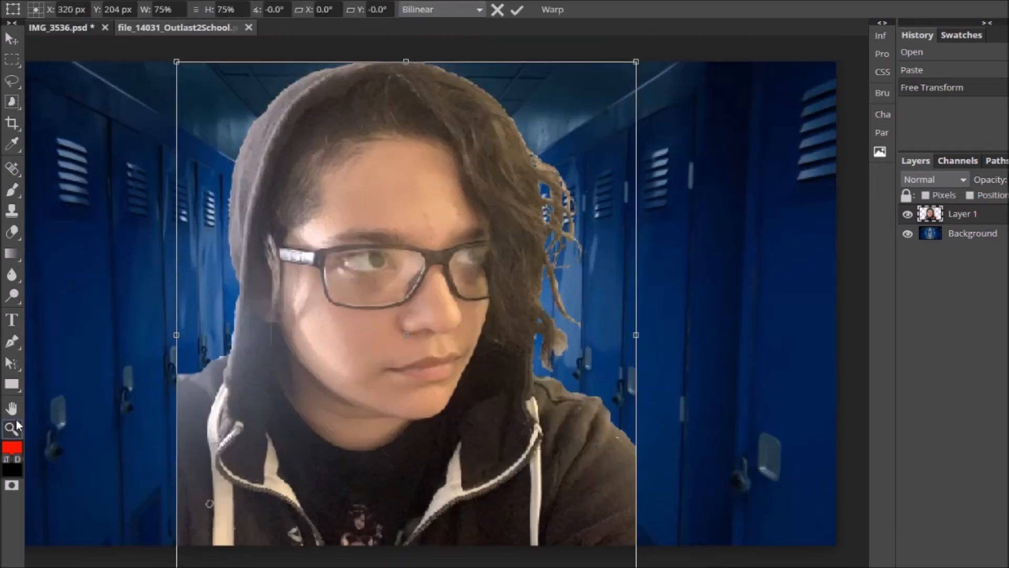
Shrink the person layer further with Free Transform and rest it against the bottom edge of the hallway image
click(12, 429)
click(56, 9)
click(112, 77)
click(40, 1)
click(94, 257)
drag(561, 473, 532, 420)
drag(475, 359, 487, 375)
drag(544, 216, 516, 258)
drag(385, 375, 403, 353)
drag(361, 416, 345, 430)
drag(416, 385, 419, 396)
Toggle the visibility of the person layer and the hallway background to examine each one separately
click(908, 216)
click(907, 214)
click(907, 234)
click(908, 234)
Move the person layer to the left edge of the hallway image with Free Transform
click(430, 357)
click(27, 1)
click(88, 258)
drag(457, 335, 233, 335)
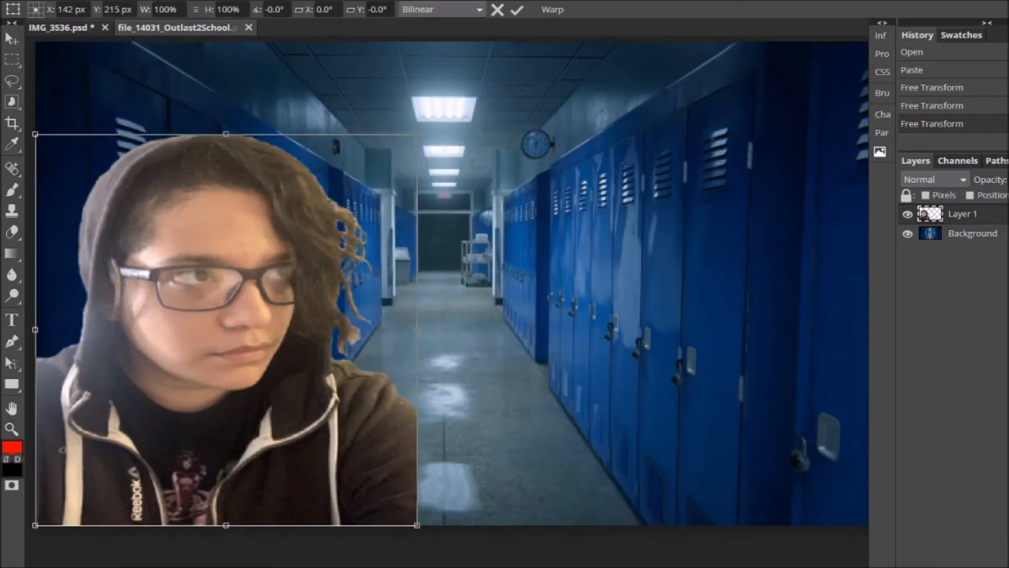
click(13, 429)
alt+click(444, 227)
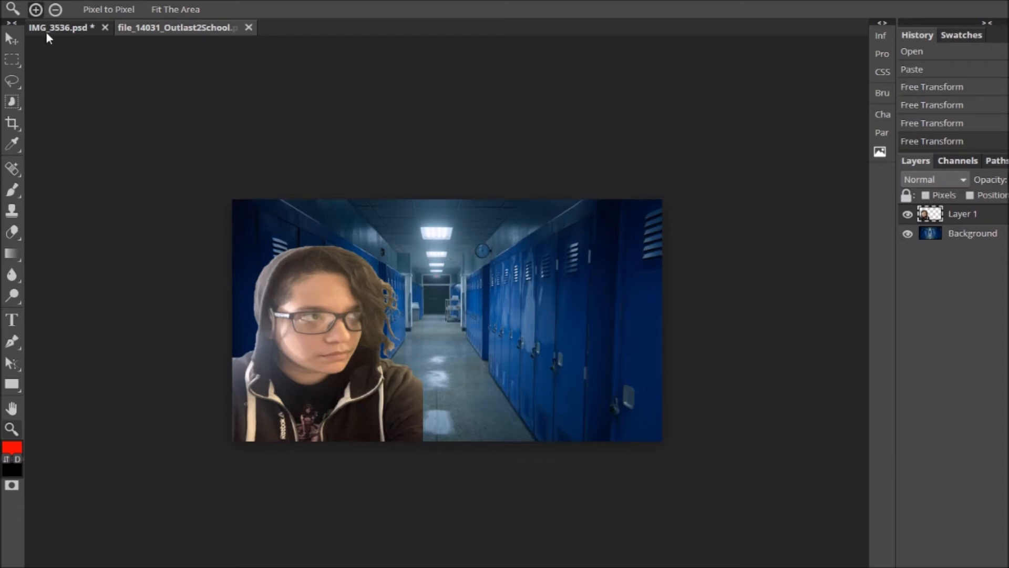
Add a text box over the right-hand lockers of the hallway image reading "I hate this place", with centred alignment
click(175, 29)
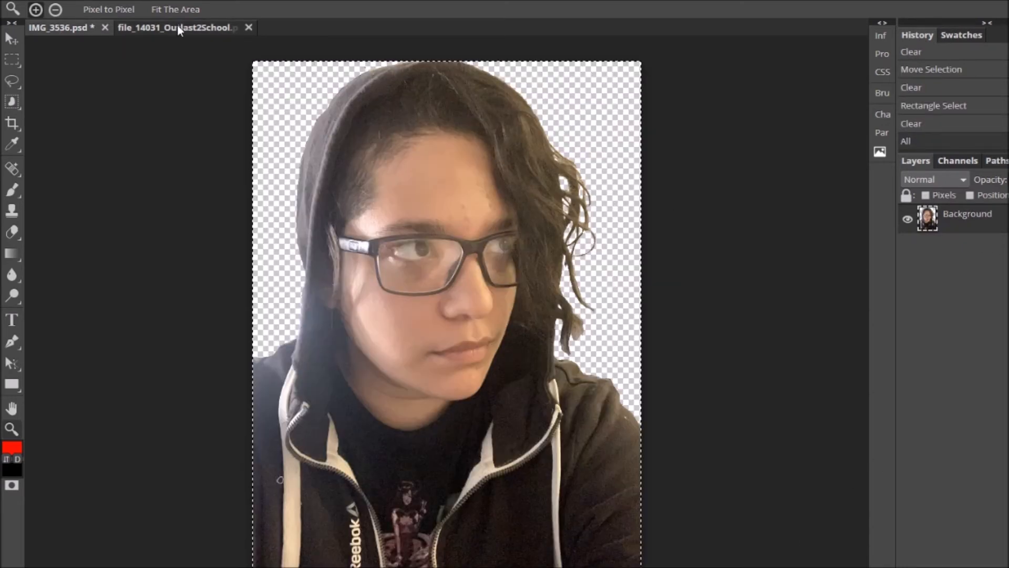
click(167, 26)
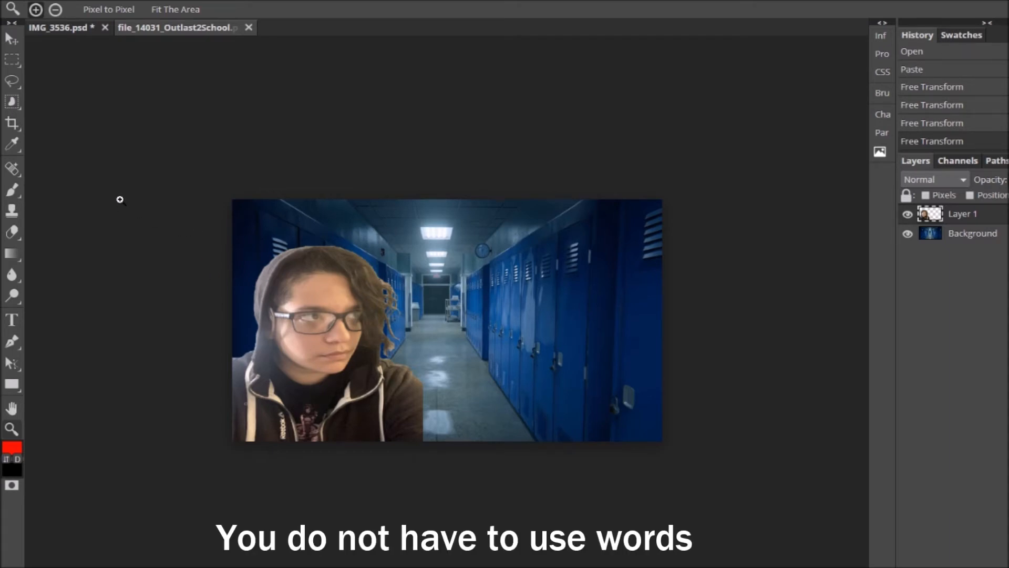
click(19, 320)
drag(434, 236, 649, 339)
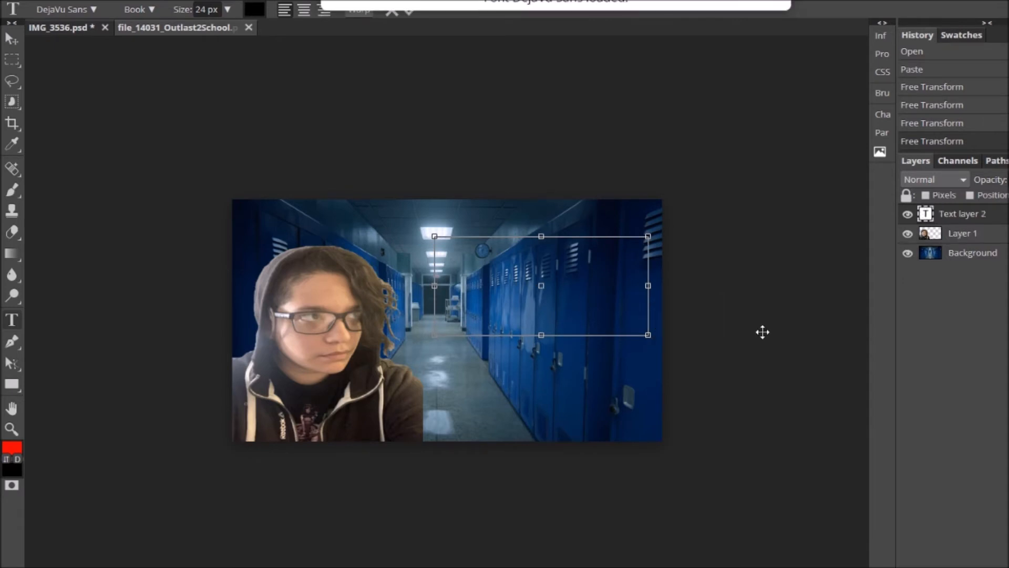
text(I hate)
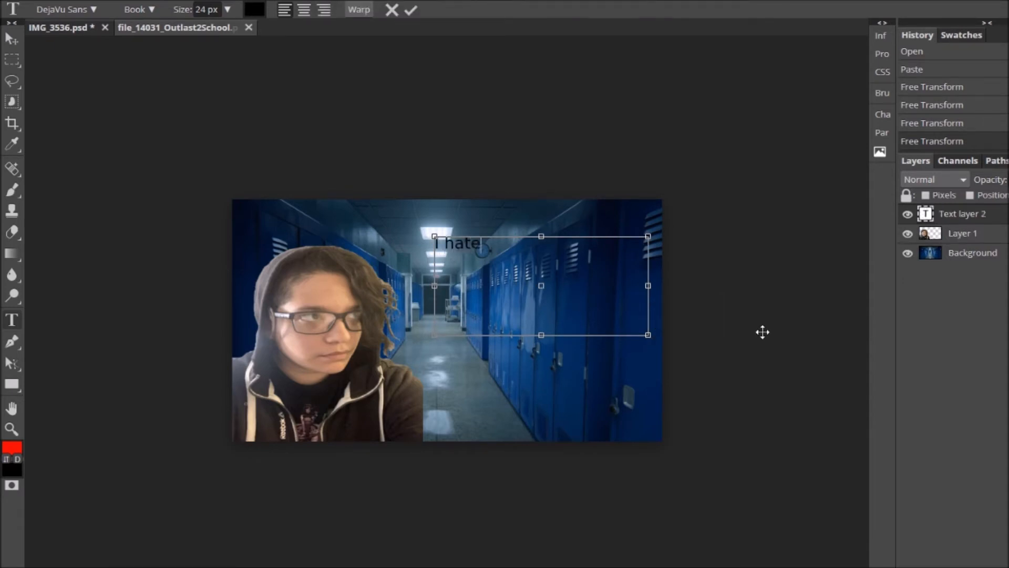
text( this place)
click(304, 9)
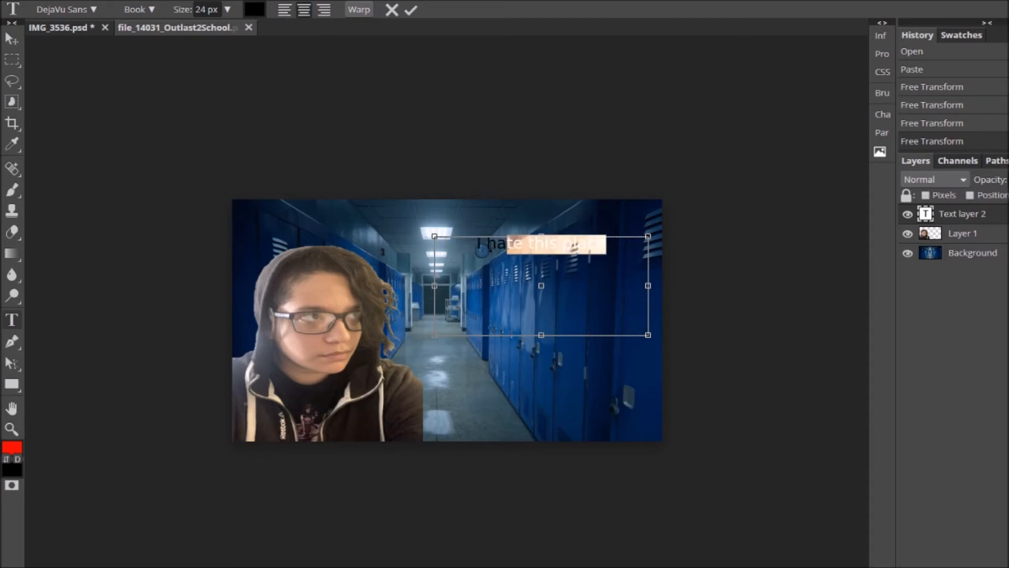
Recolour all of the hallway text green (00ff00) and change its font to ChunkFive
key(ctrl+a)
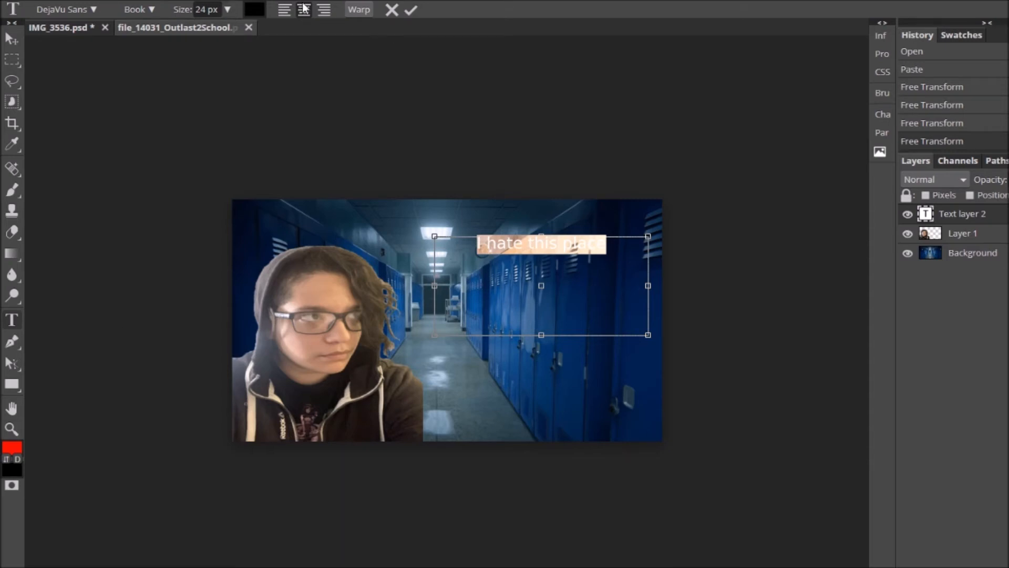
click(257, 12)
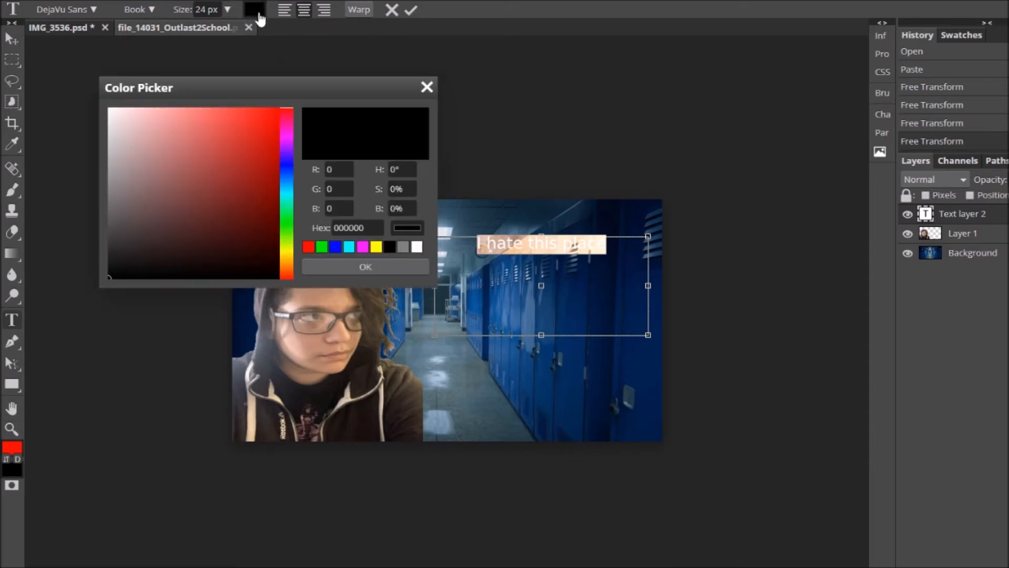
click(321, 248)
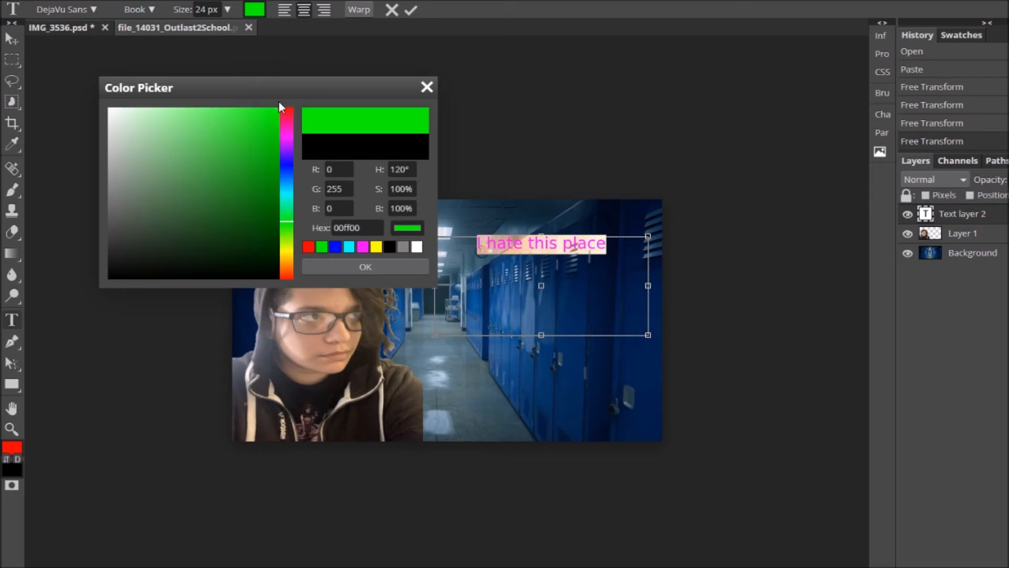
click(365, 267)
click(94, 10)
scroll(81, 170, up, 15)
scroll(87, 181, up, 12)
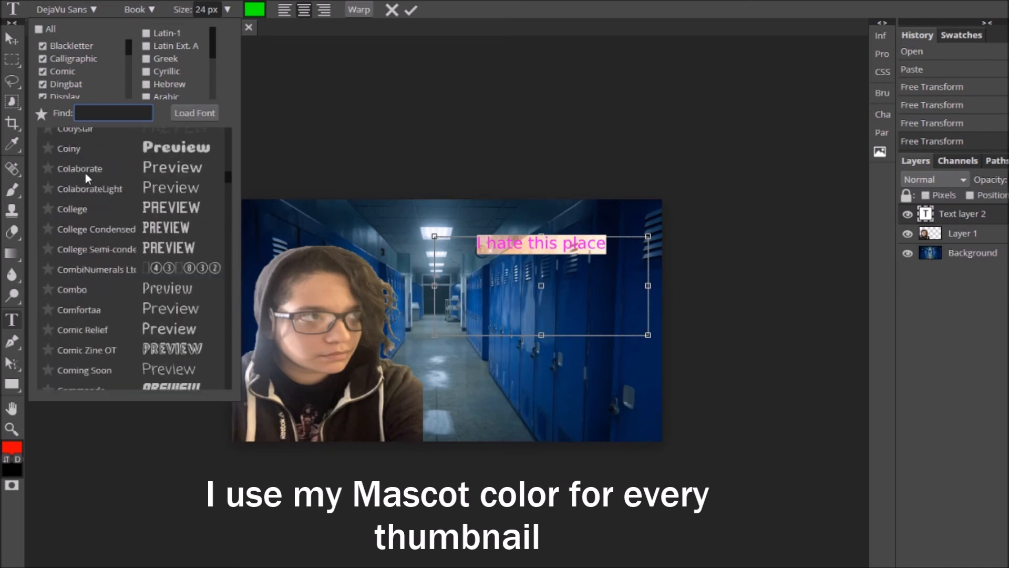
click(87, 196)
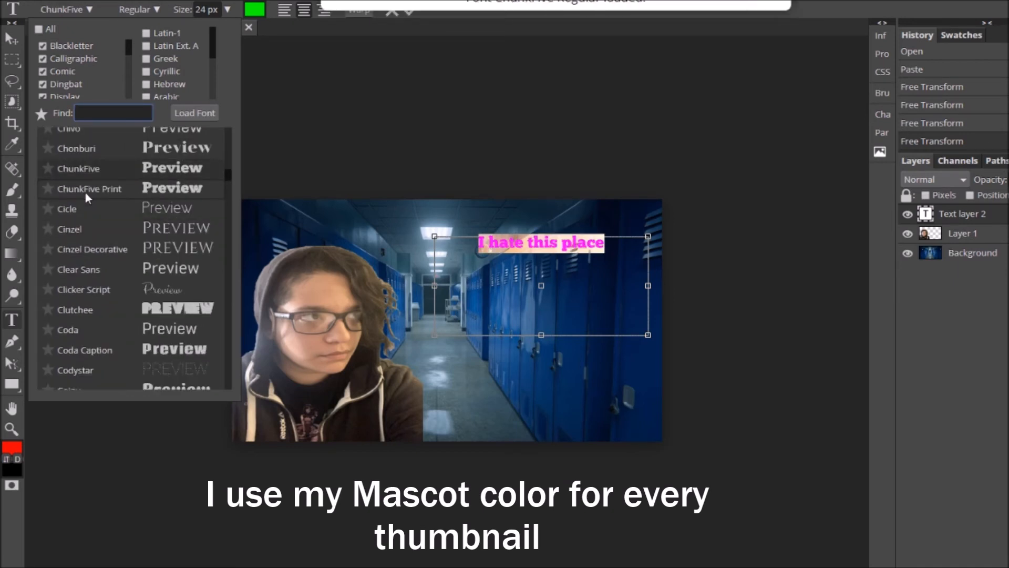
Rewrite the text in capitals as "I HATE THIS PLACE" and set its size to 51 px
click(553, 285)
text(I HATE THIS PLACE)
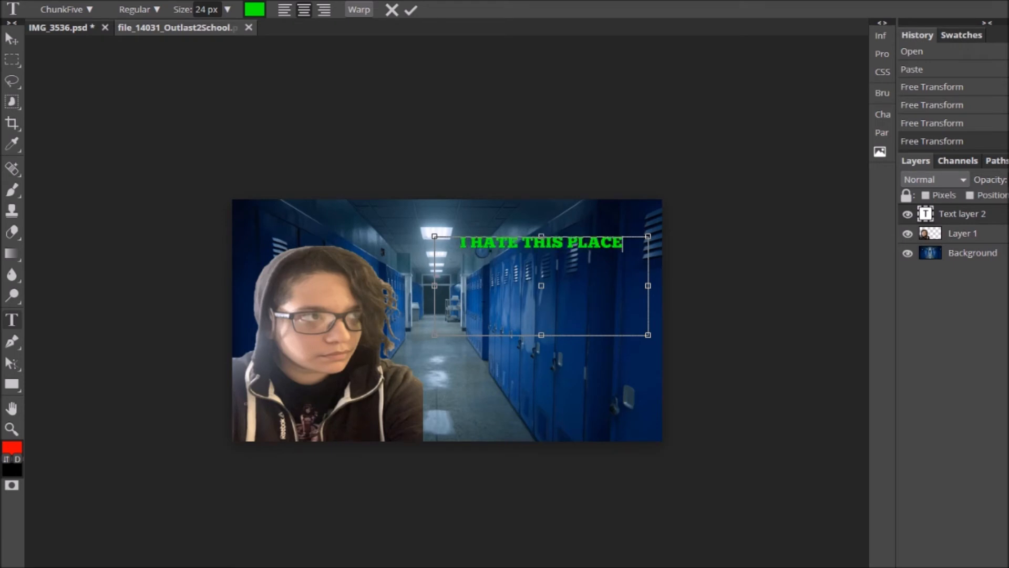
key(ctrl+a)
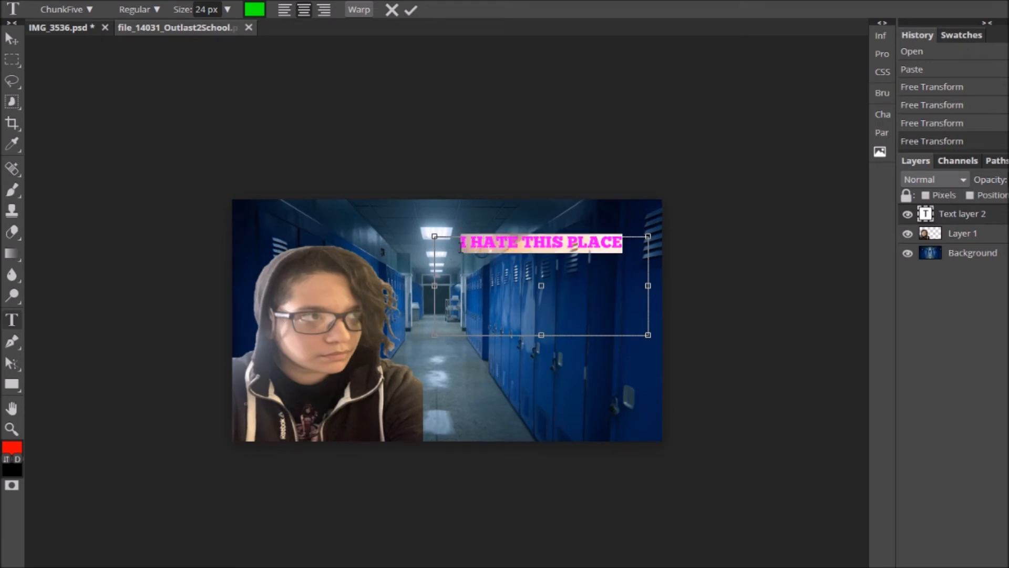
click(228, 12)
drag(205, 30, 205, 32)
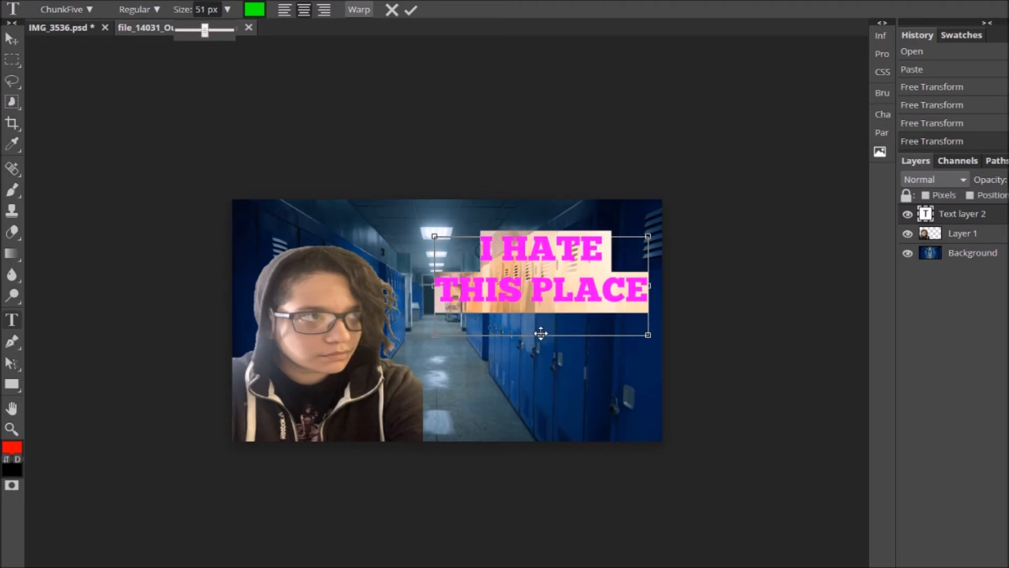
Enlarge the text box so "I HATE THIS" fits on the first line, and add an exclamation mark after "PLACE"
click(588, 286)
drag(543, 335, 543, 364)
drag(434, 301, 413, 301)
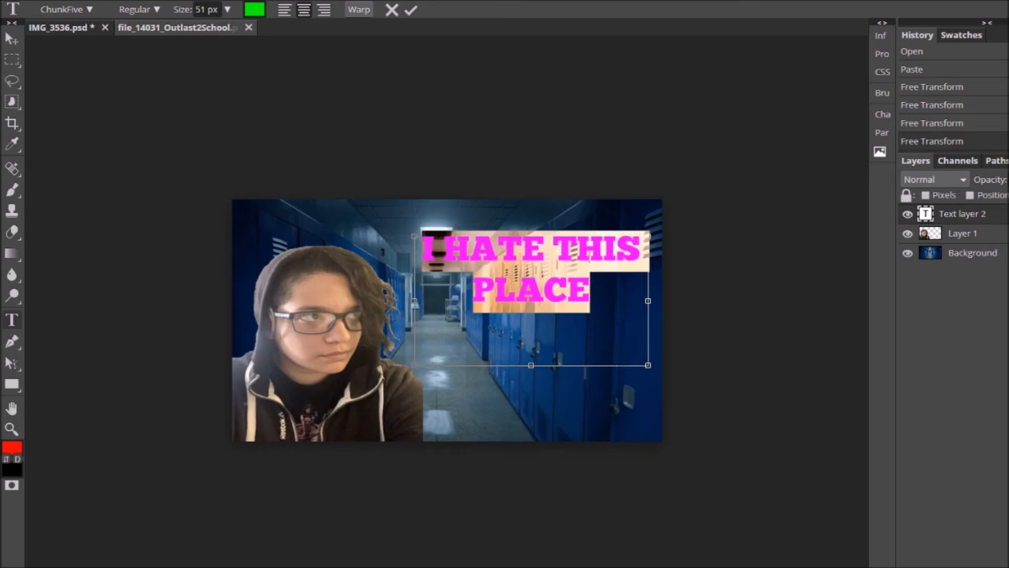
key(Right)
text(!)
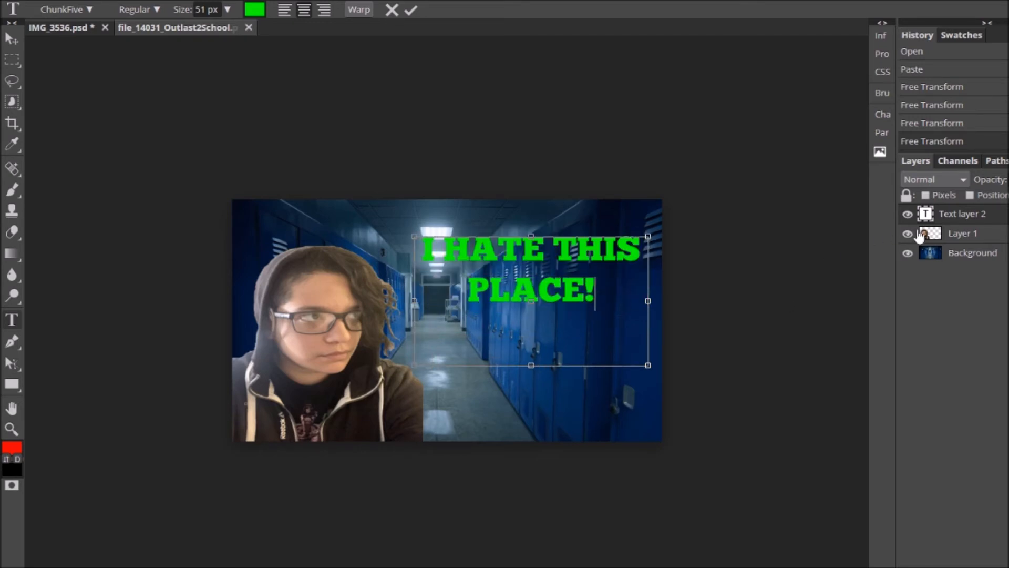
Adjust the text box height and move the caption lower over the lockers, beside the person's face
click(907, 213)
click(908, 214)
click(530, 250)
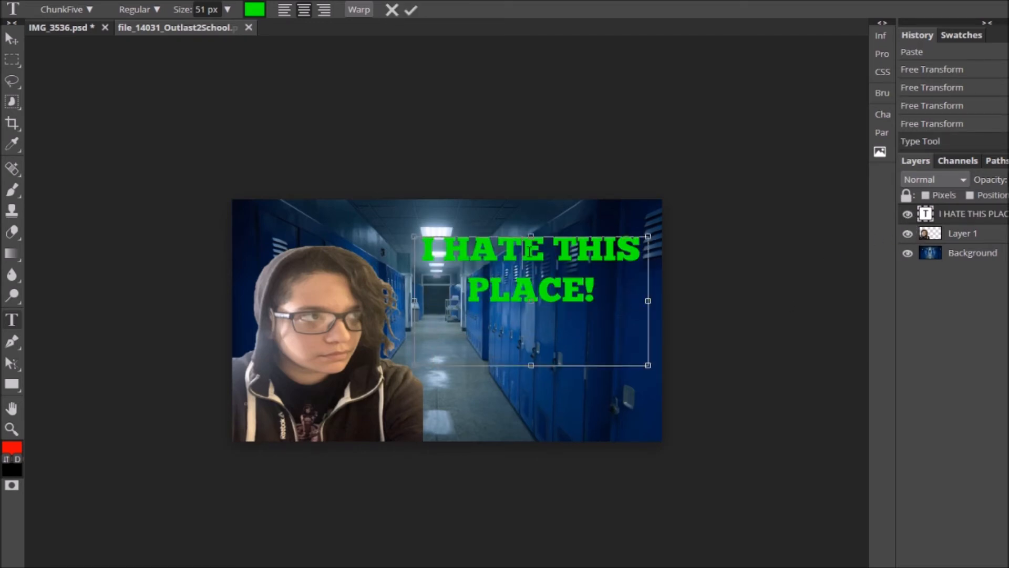
mouse_move(530, 363)
mouse_down()
mouse_move(532, 239)
mouse_move(534, 375)
mouse_up()
drag(532, 262, 532, 278)
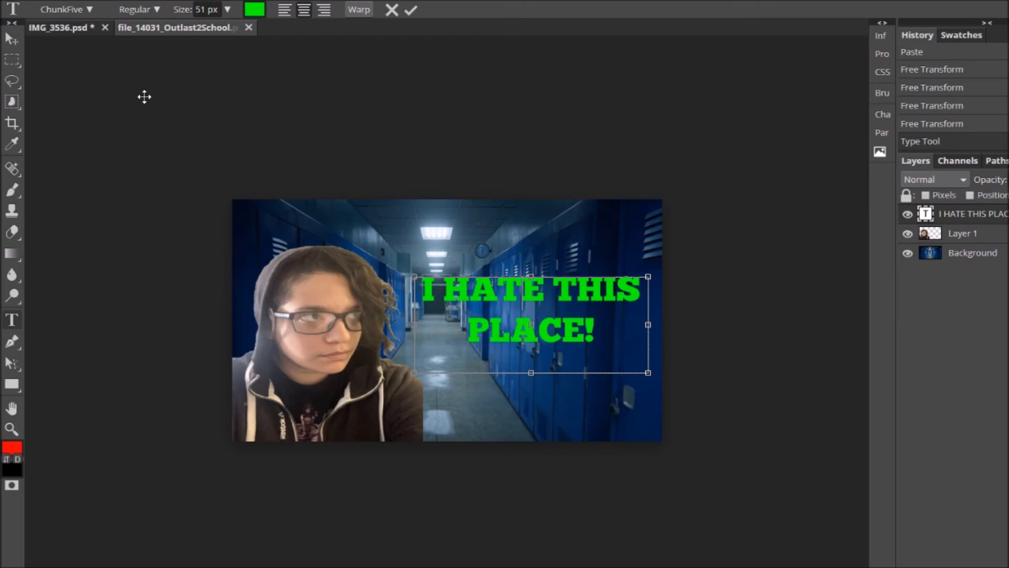
click(976, 218)
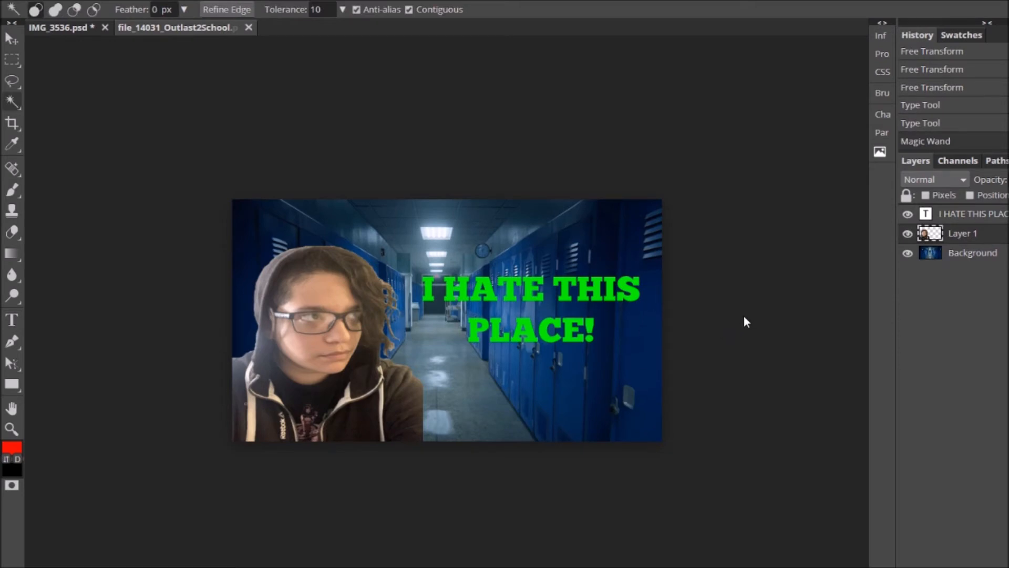
Hide and show the text, person and background layers in turn to examine what each contributes to the thumbnail
click(908, 215)
click(908, 215)
click(908, 234)
click(908, 234)
click(908, 254)
click(907, 253)
click(907, 234)
click(907, 215)
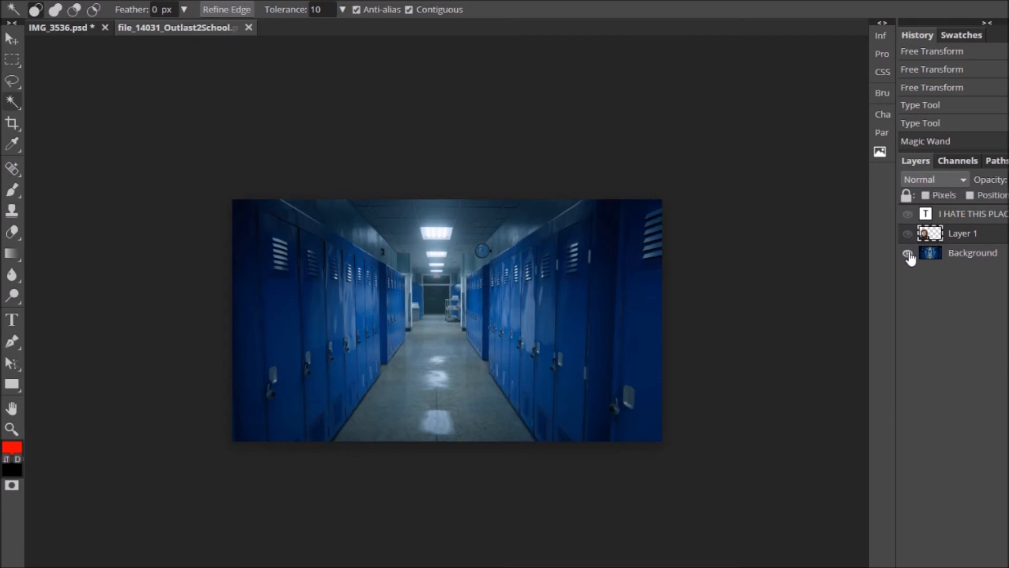
click(908, 233)
click(907, 215)
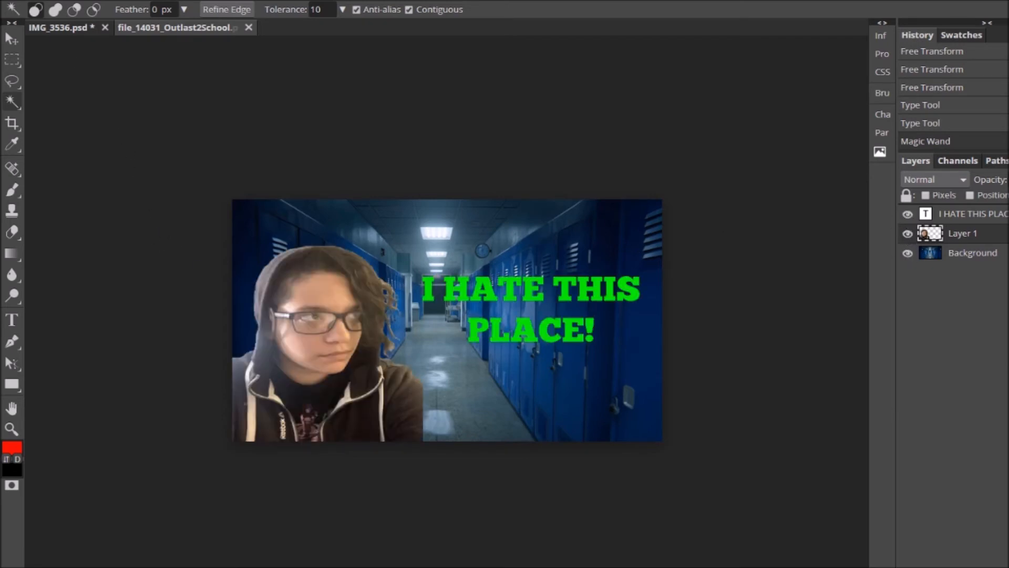
Export the thumbnail as a 640 × 360 px PNG at 100% quality
click(10, 0)
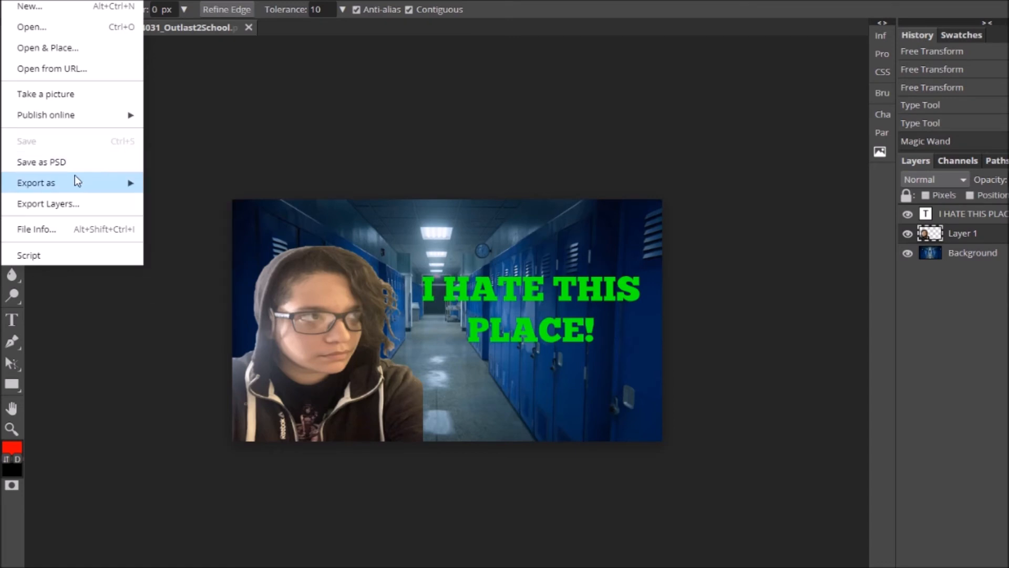
mouse_move(75, 175)
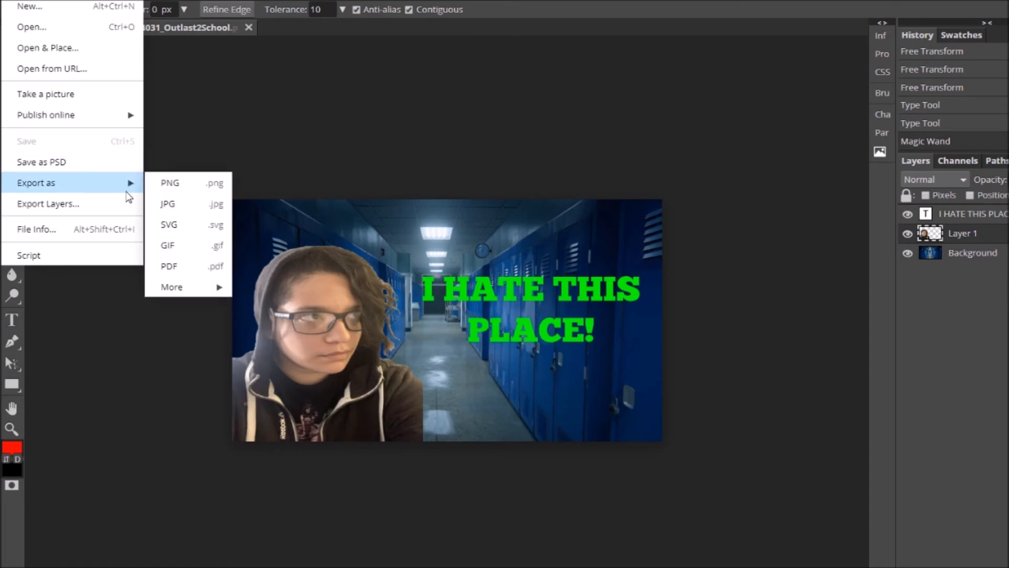
click(204, 188)
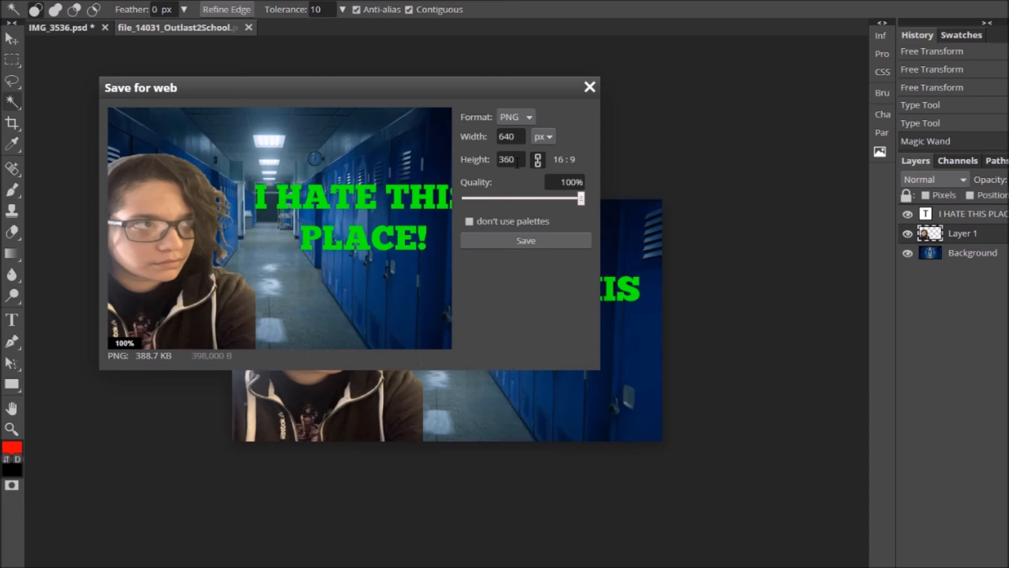
click(547, 246)
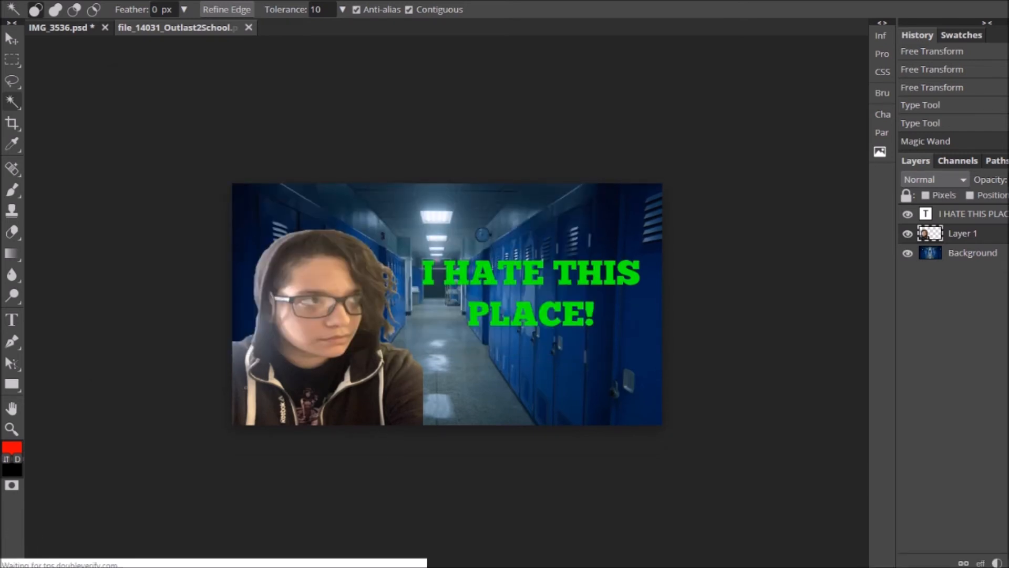
Show the exported PNG in File Explorer and move it from Downloads into the Stream Shit folder, replacing the existing file
click(134, 567)
click(162, 544)
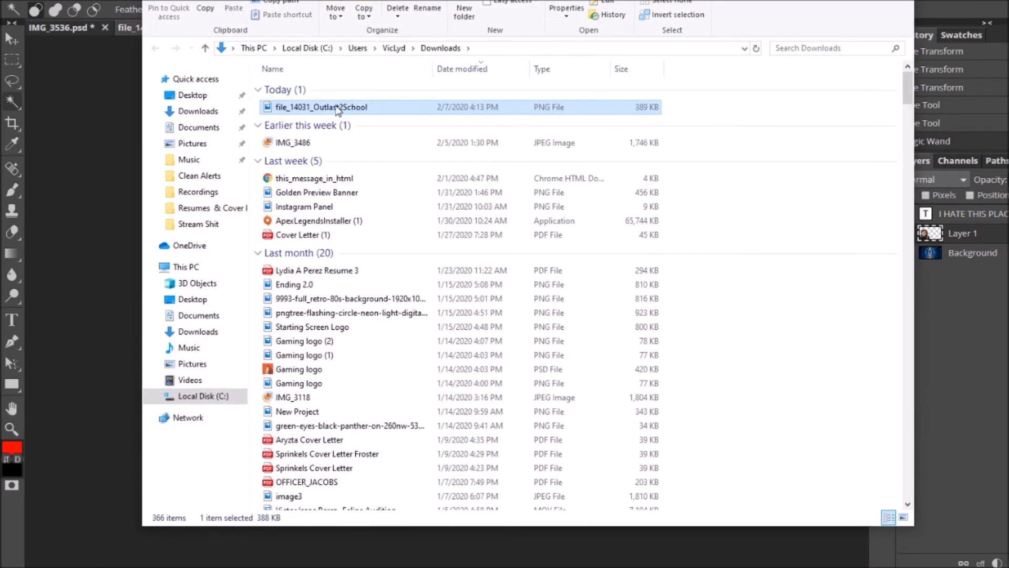
drag(237, 142, 210, 225)
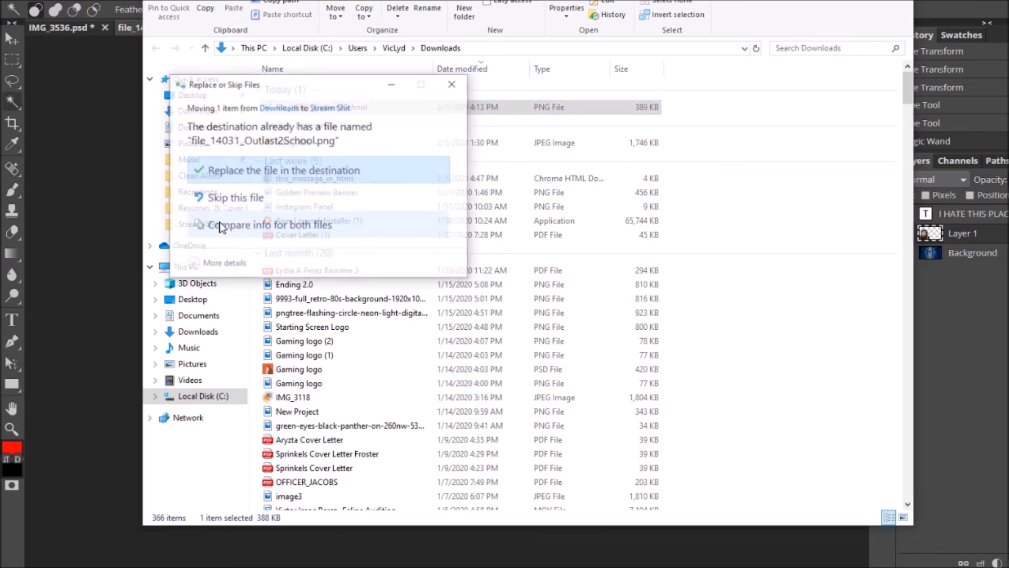
click(282, 173)
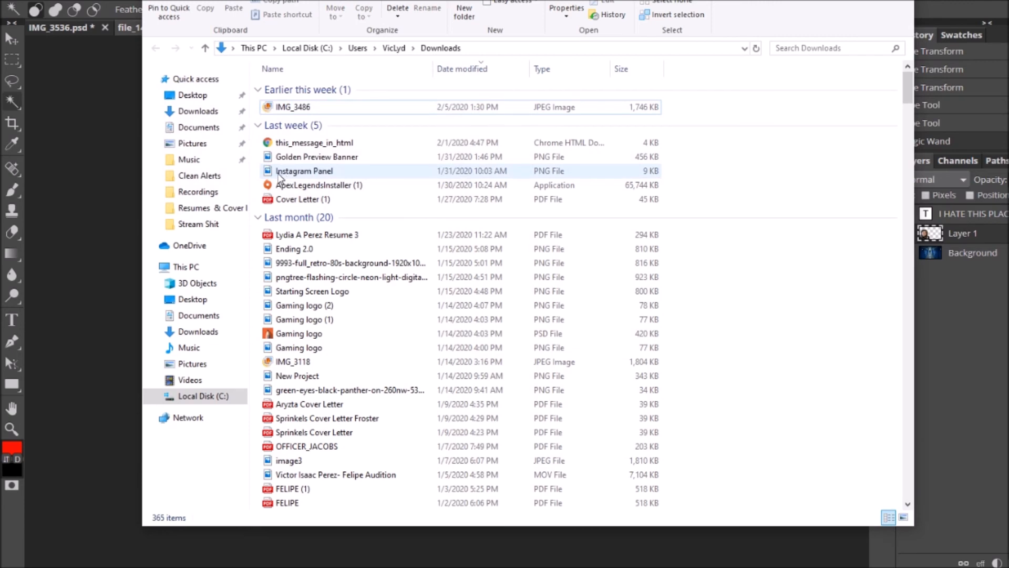
View the exported thumbnail from the Stream Shit folder, and open the Thumb nails folder to look at the other thumbnails
click(211, 225)
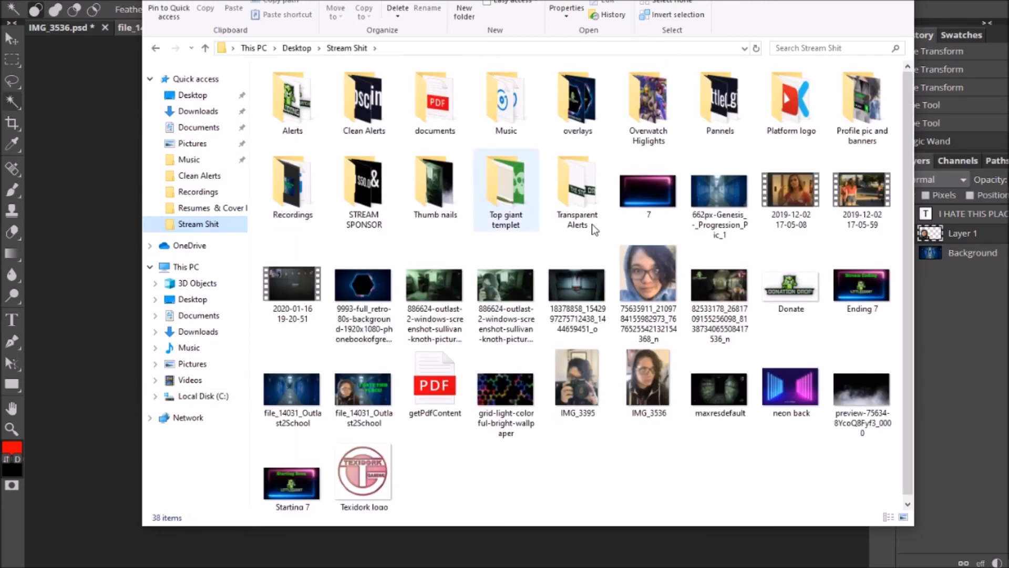
click(366, 395)
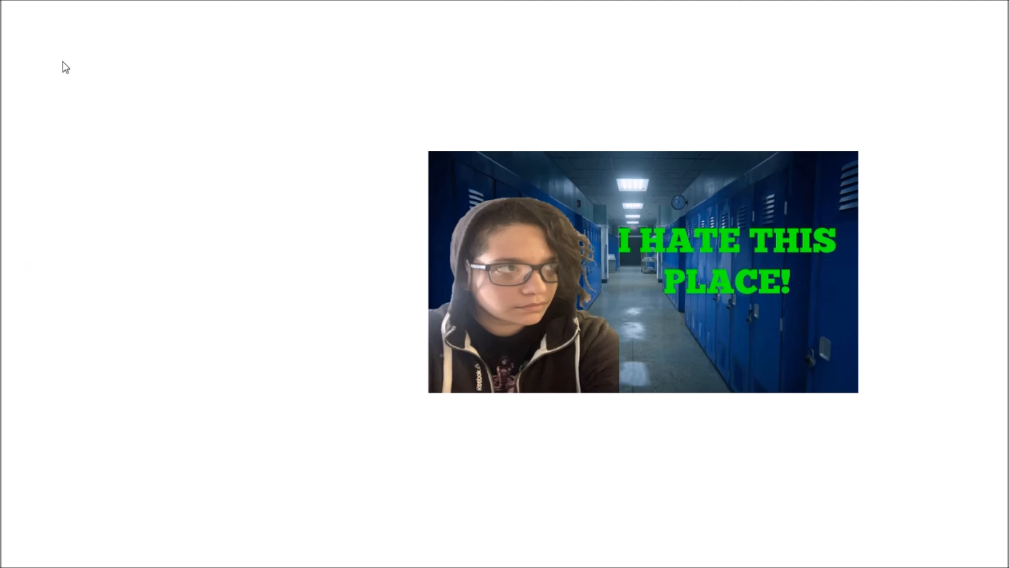
key(alt+F4)
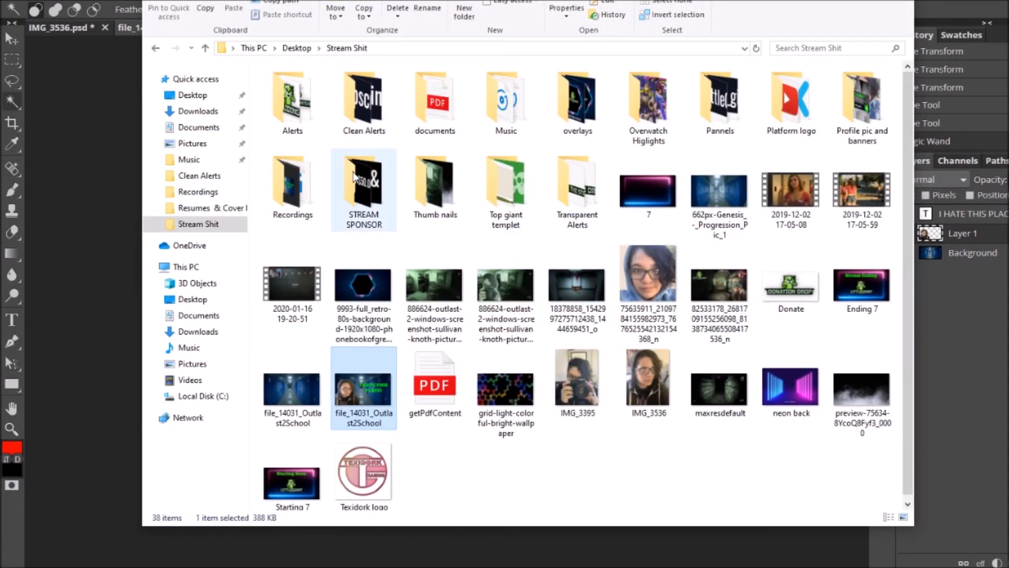
drag(573, 0, 572, 0)
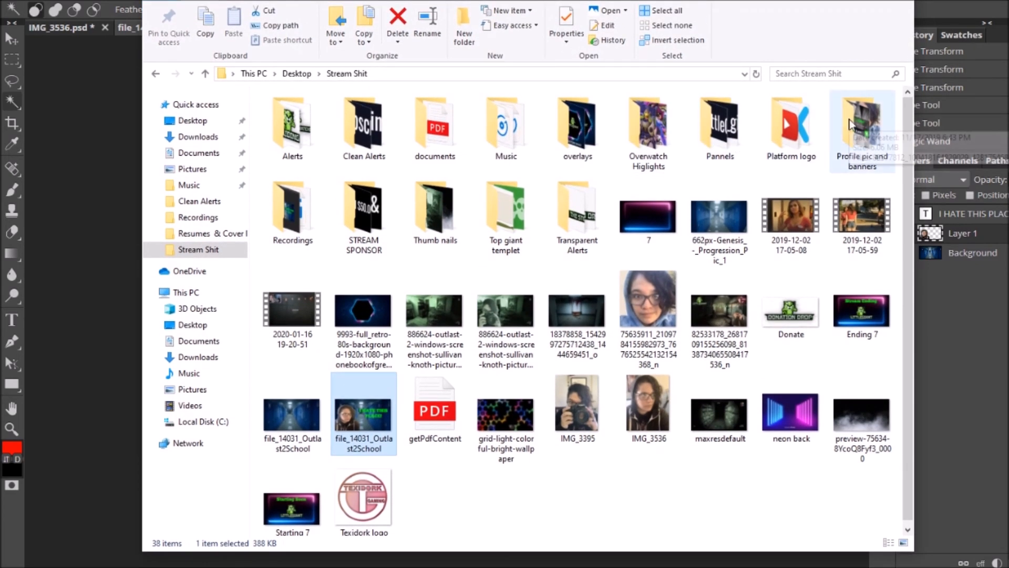
double_click(445, 219)
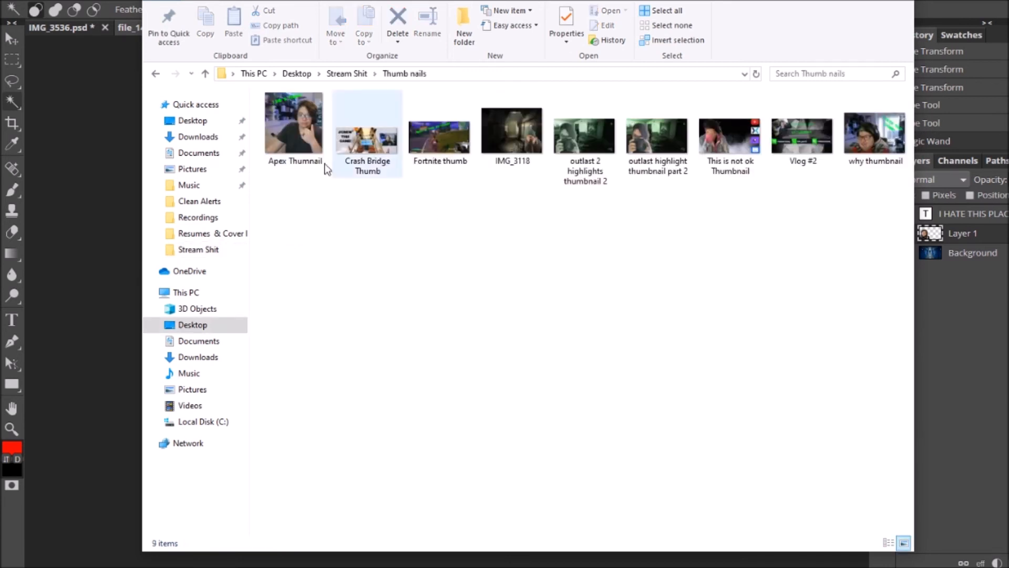